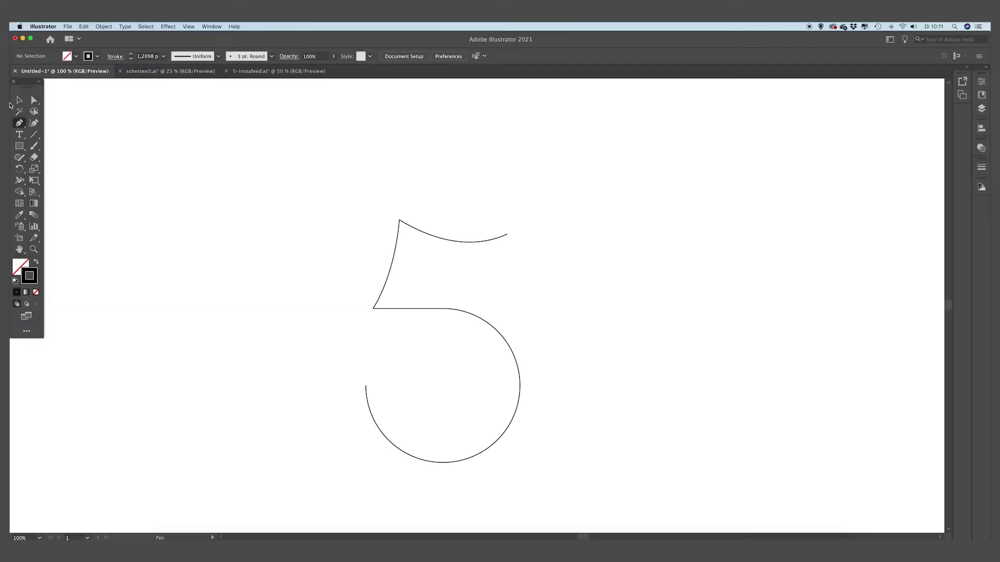
Draw a square about 59 px wide above the number 5 path and shift it slightly toward the upper left.
left_click(18, 101)
left_click(20, 146)
left_click_drag(319, 150, 352, 183)
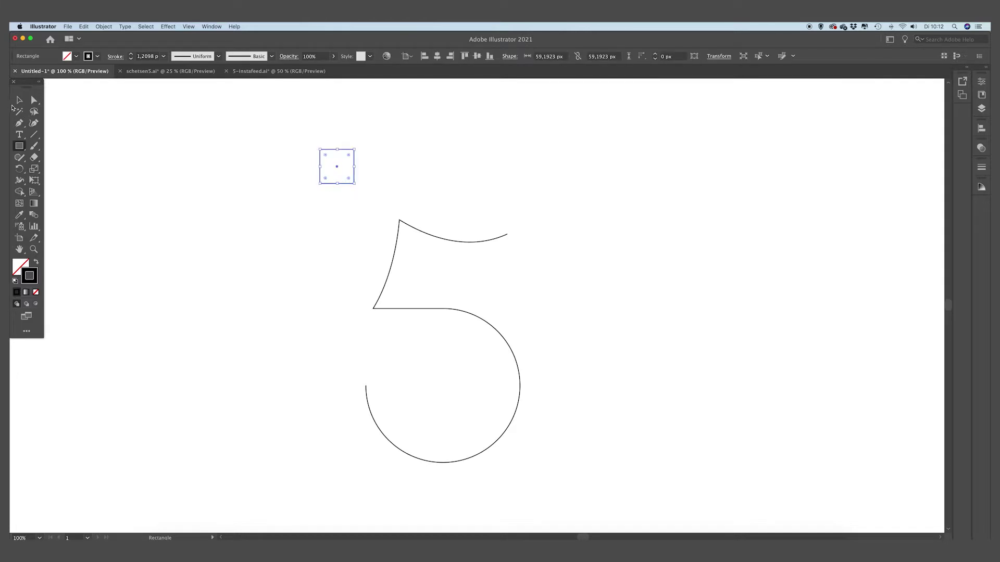
key("v")
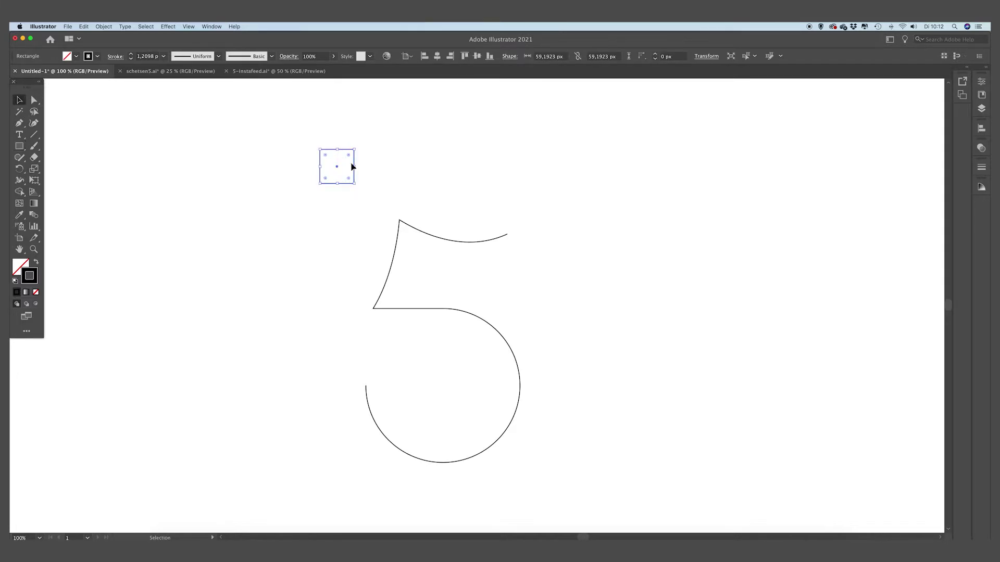
mouse_move(341, 172)
left_mouse_down()
mouse_move(405, 202)
mouse_move(459, 246)
mouse_move(323, 180)
left_mouse_up()
left_click(555, 229)
left_click(287, 171)
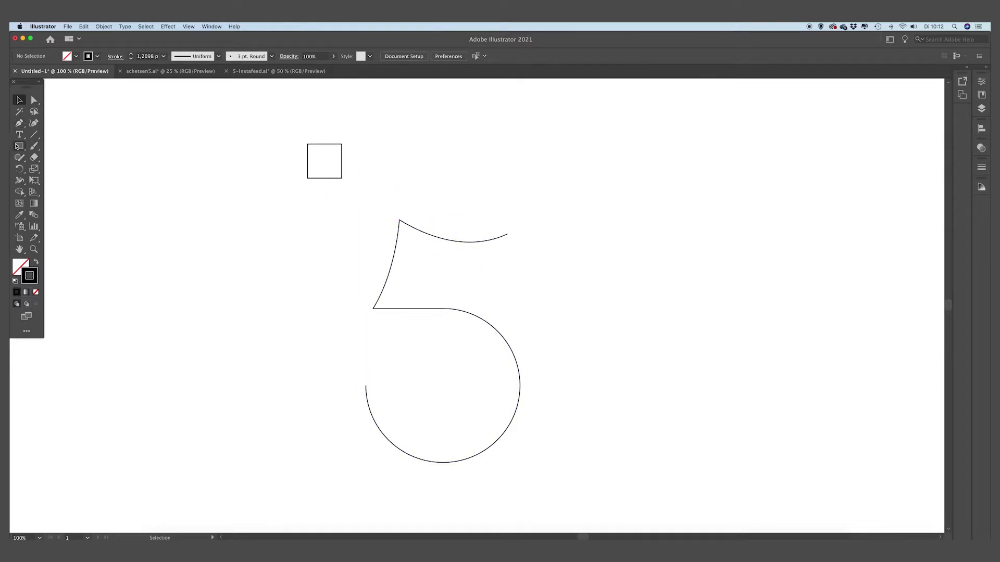
Draw a circle about 18 px wide centred on the square's upper-right corner, with black fill and no stroke.
left_click(18, 147)
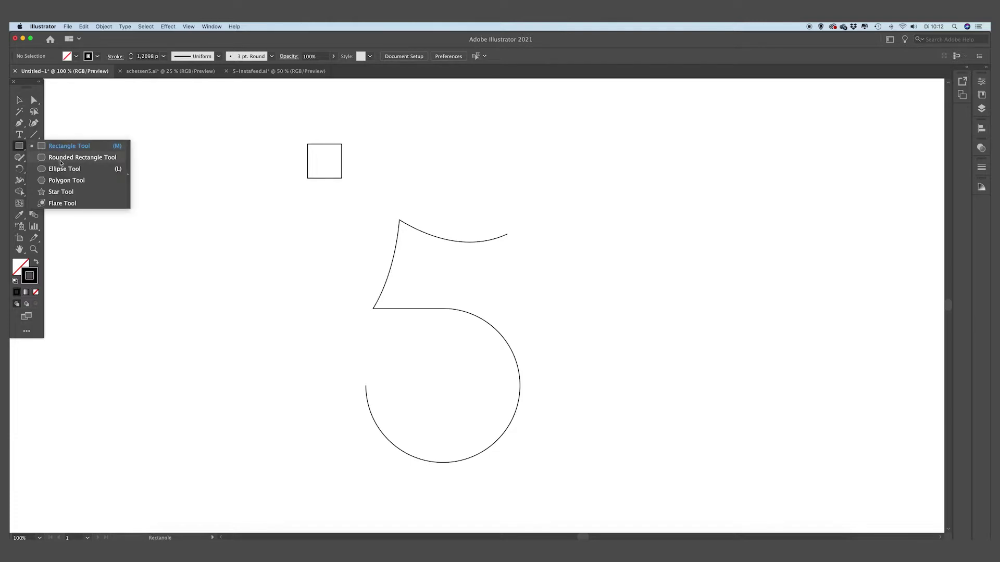
left_click(76, 170)
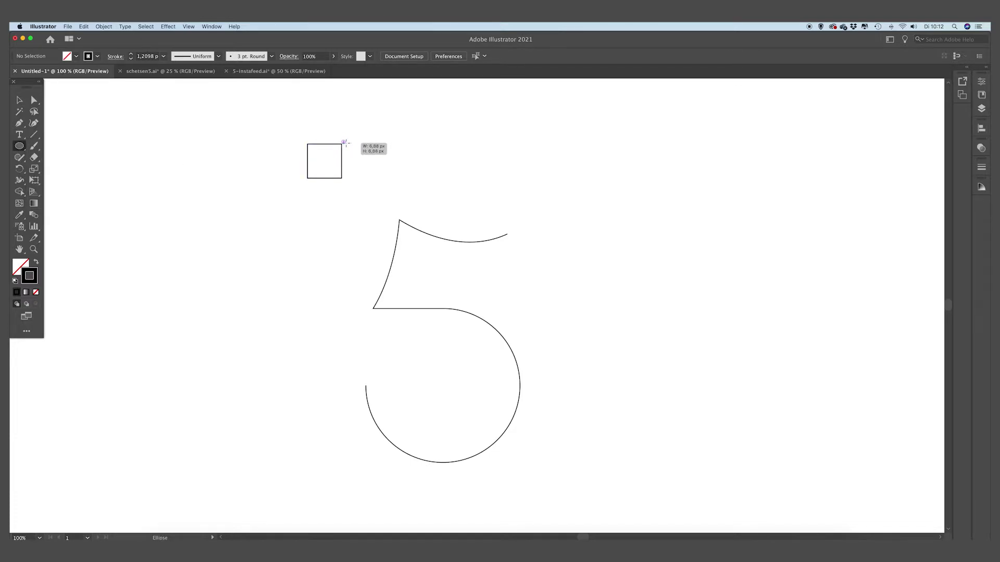
left_click_drag(342, 144, 347, 141)
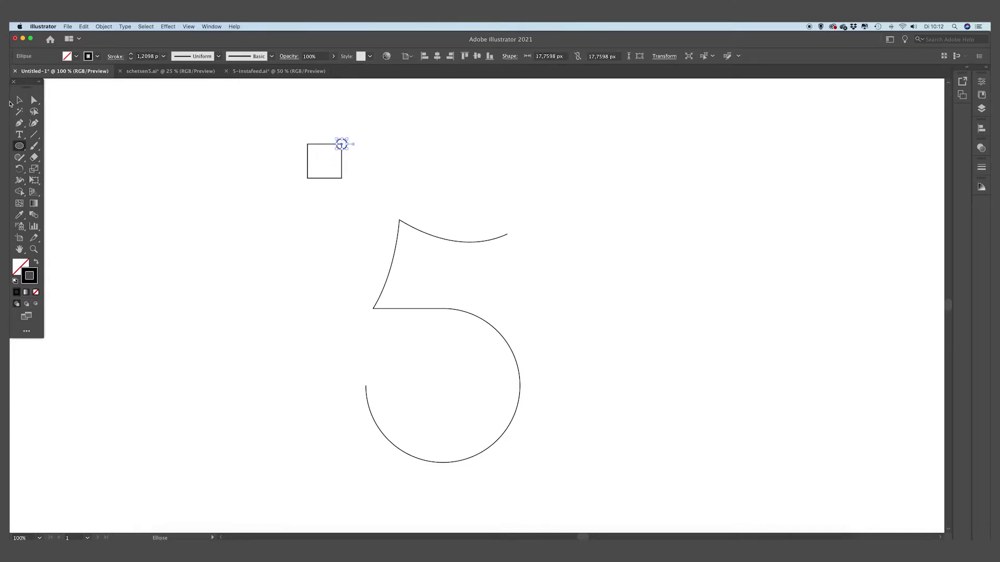
key("v")
left_click(35, 262)
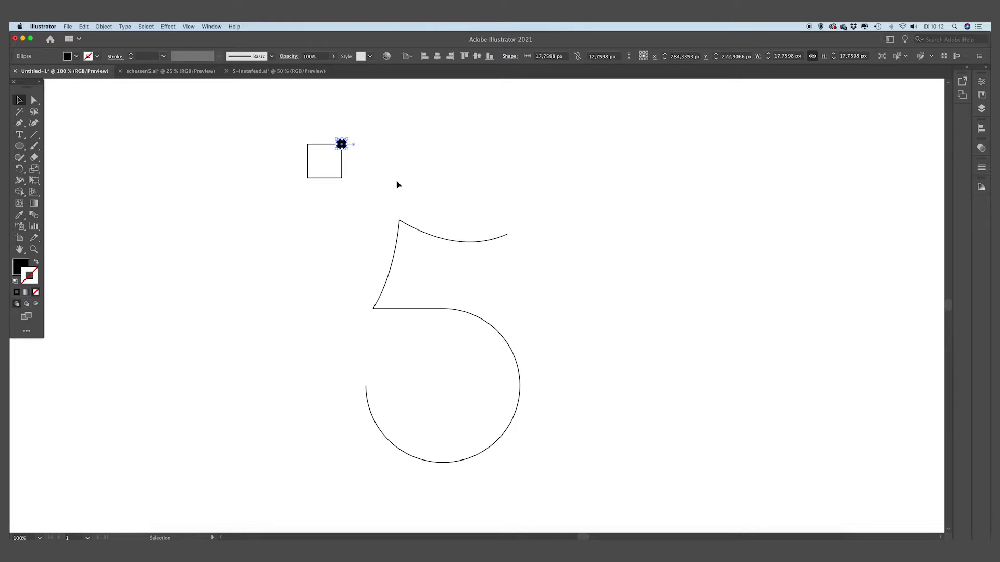
left_click(358, 154)
Scale the black circle down around its centre to about 13.3 px wide.
left_click(342, 143)
left_click_drag(342, 149, 343, 152)
key("super+plus")
key("super+plus")
key("super+plus")
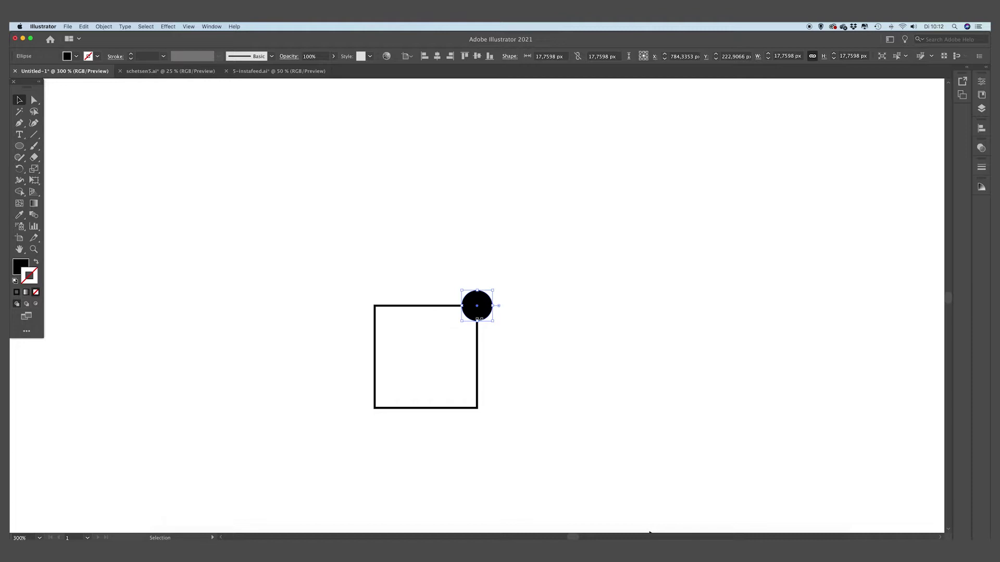
left_click(477, 323, "shift")
left_click(478, 332, "shift")
left_click_drag(478, 322, 478, 317)
left_click(462, 297)
left_click(478, 310)
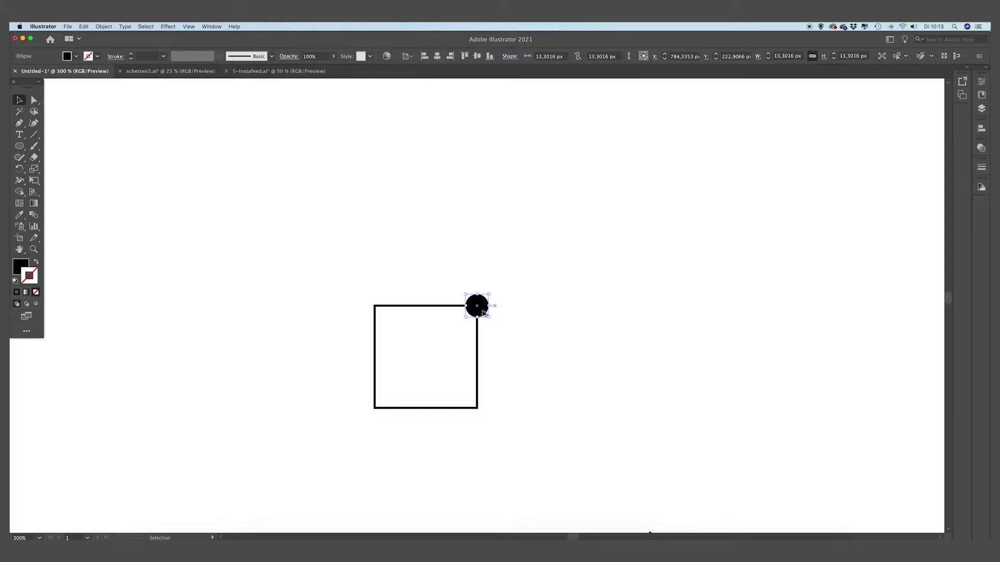
Duplicate the black circle onto the square's upper-left corner, then copy both circles onto its two lower corners.
left_click_drag(484, 312, 381, 312)
left_click(422, 341)
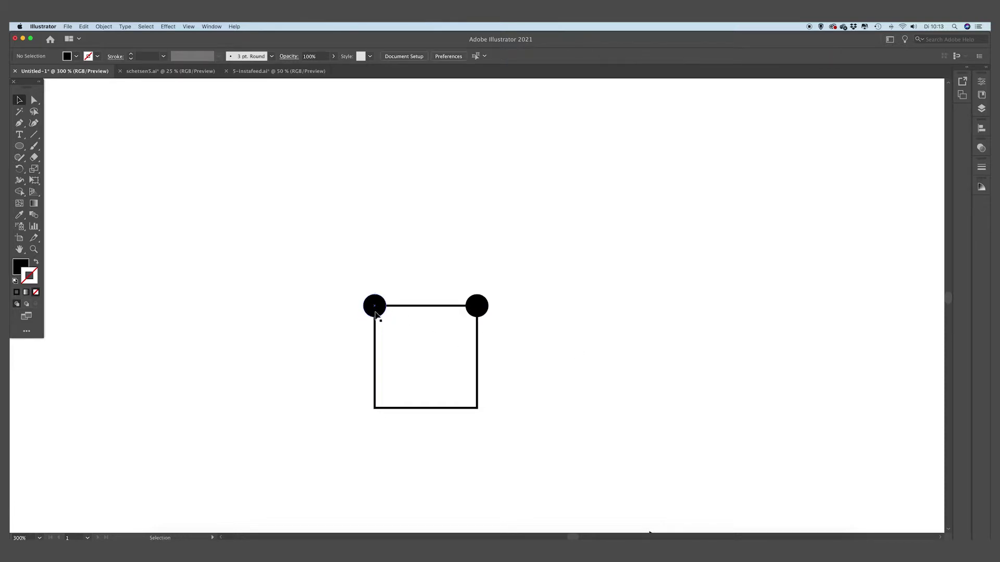
left_click(373, 313)
left_click(476, 305, "shift")
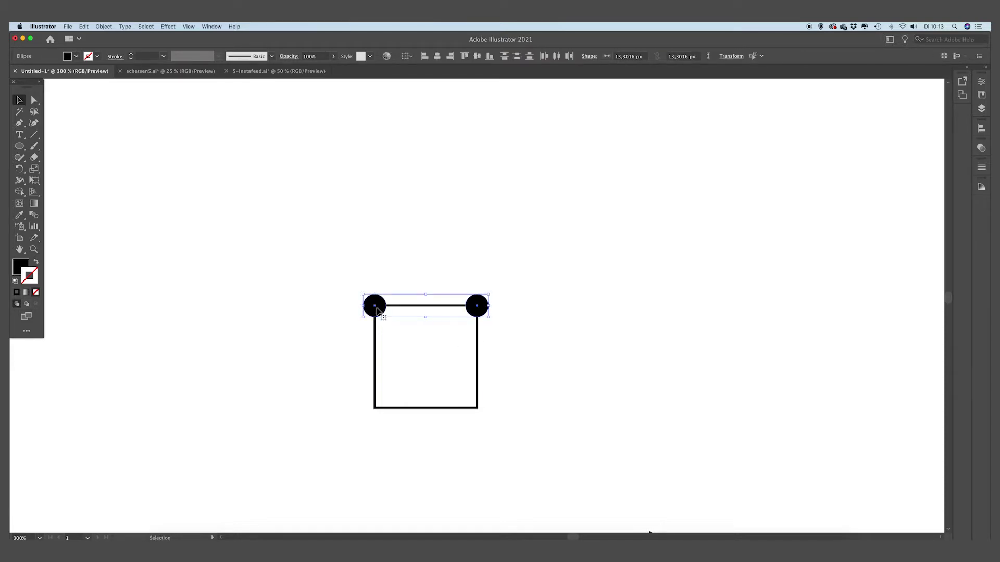
left_click_drag(374, 311, 375, 411)
left_click(569, 417)
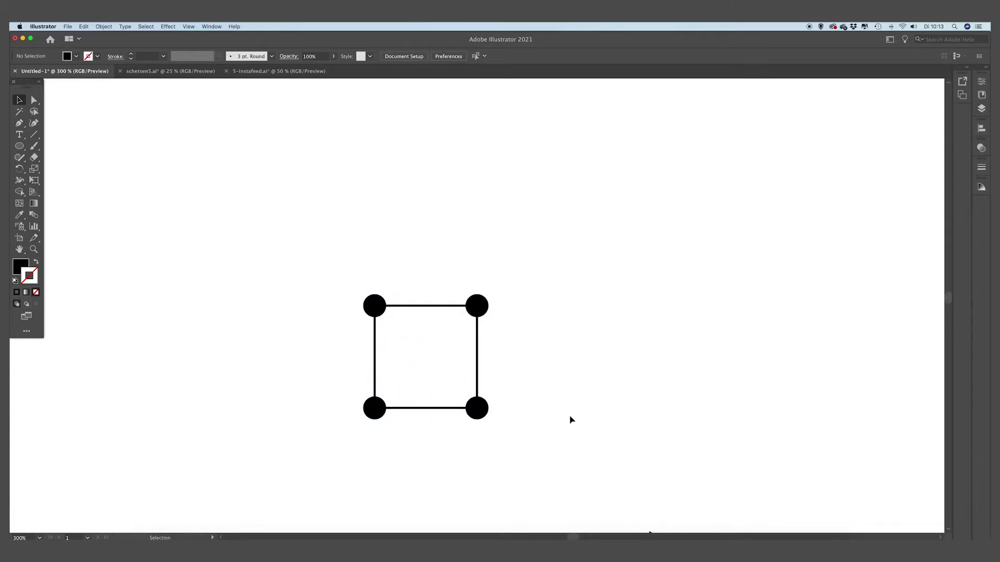
Fill the square between the four dots with white (ffffff) and remove its stroke.
key("super+minus")
key("super+minus")
key("super+minus")
key("super+minus")
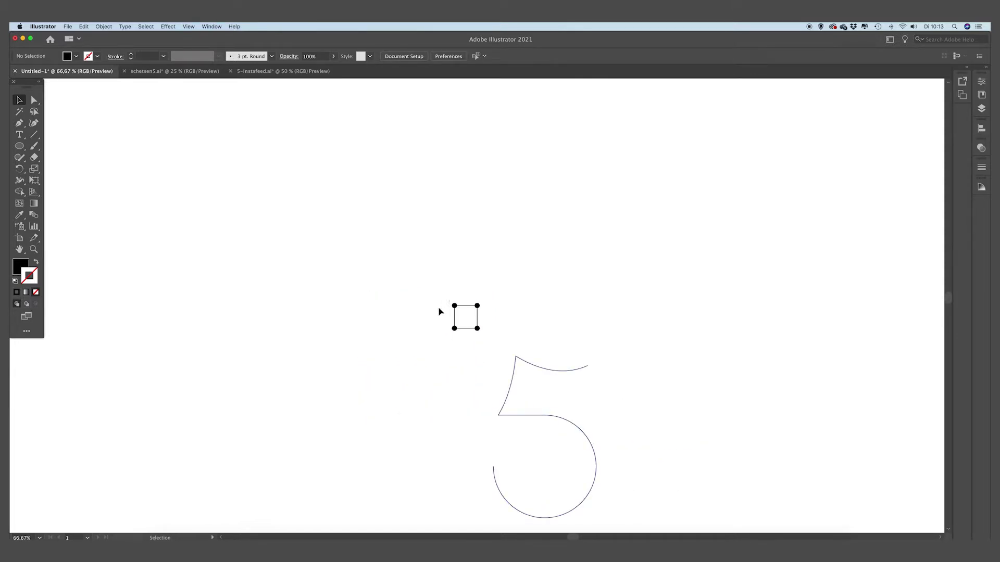
left_click_drag(494, 375, 493, 374)
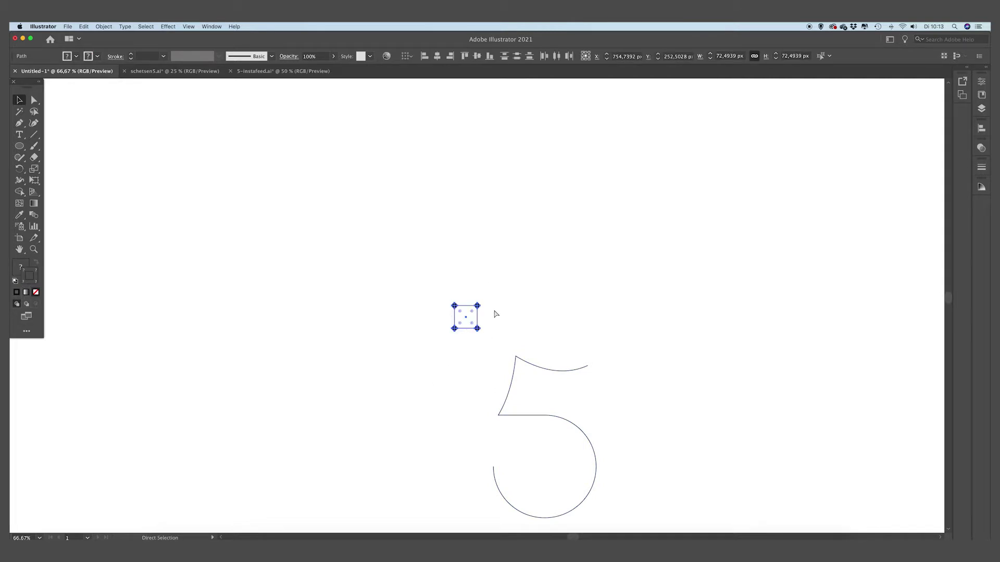
left_click(497, 331)
left_click(475, 320)
key("shift+x")
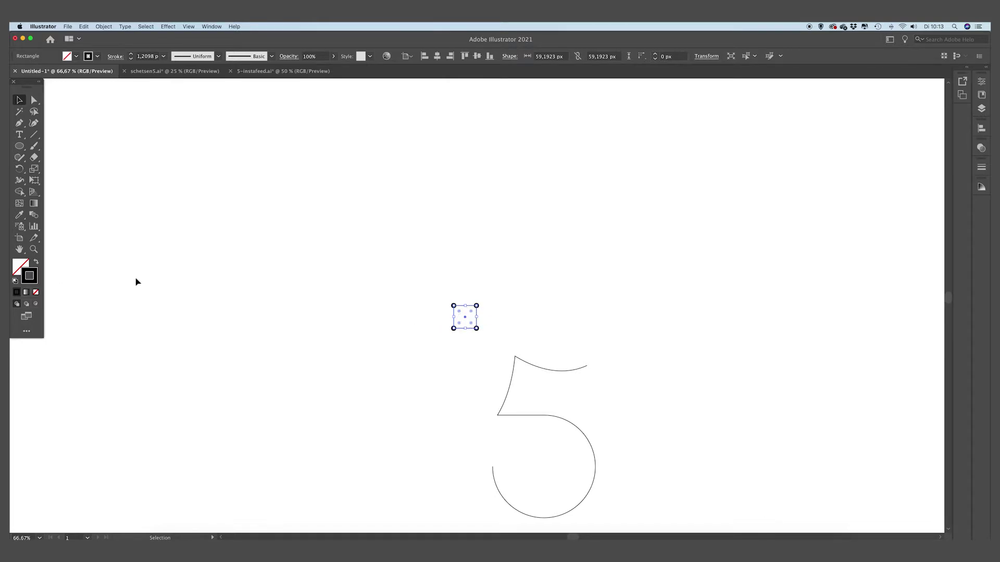
double_click(18, 270)
mouse_move(383, 409)
left_mouse_down()
mouse_move(381, 372)
mouse_move(320, 317)
left_mouse_up()
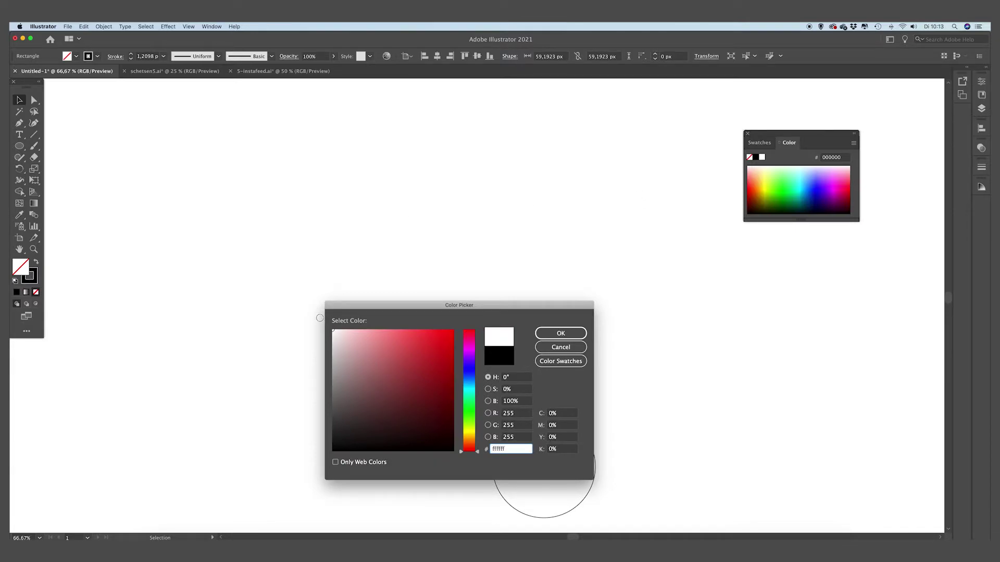
left_click(556, 332)
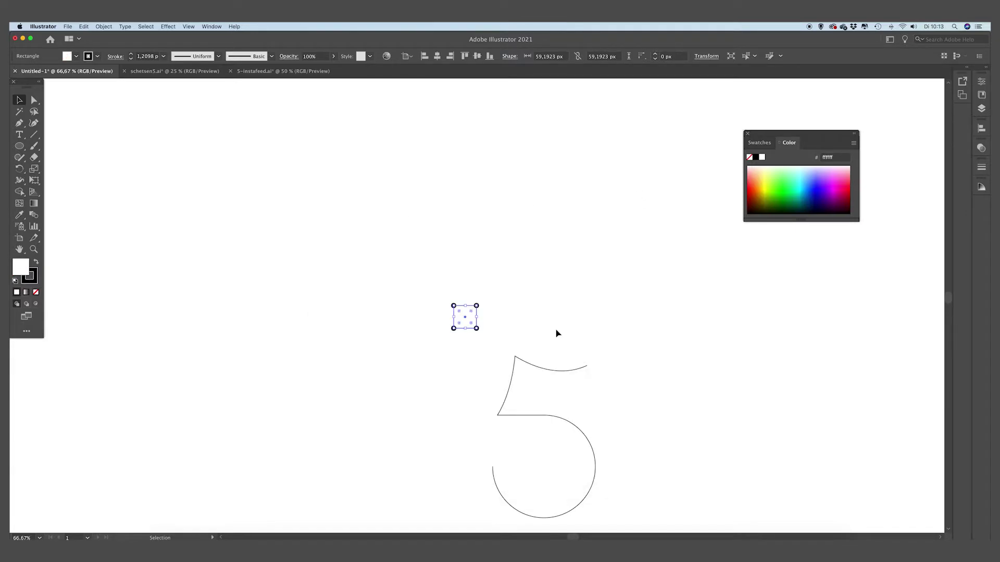
left_click(34, 277)
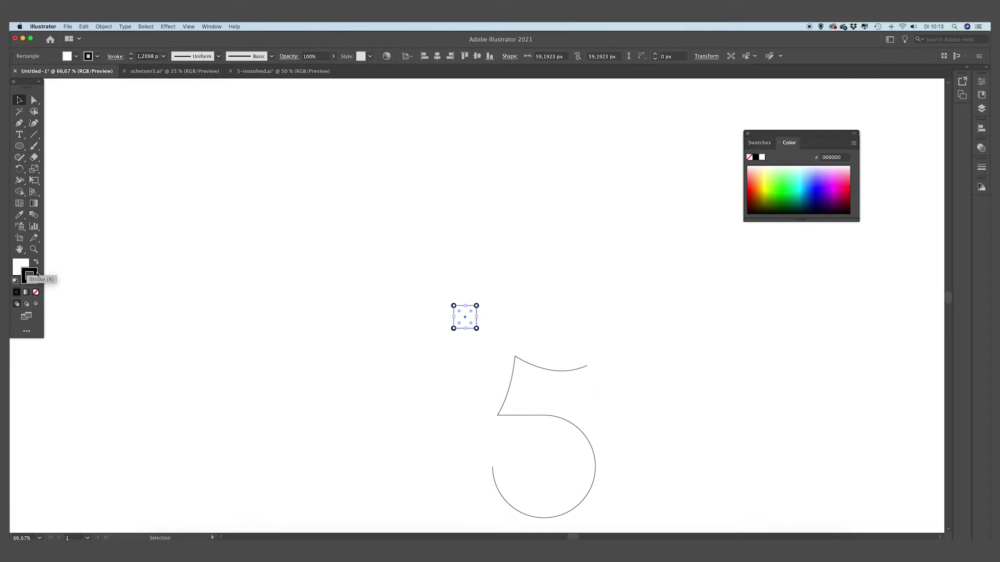
left_click(36, 293)
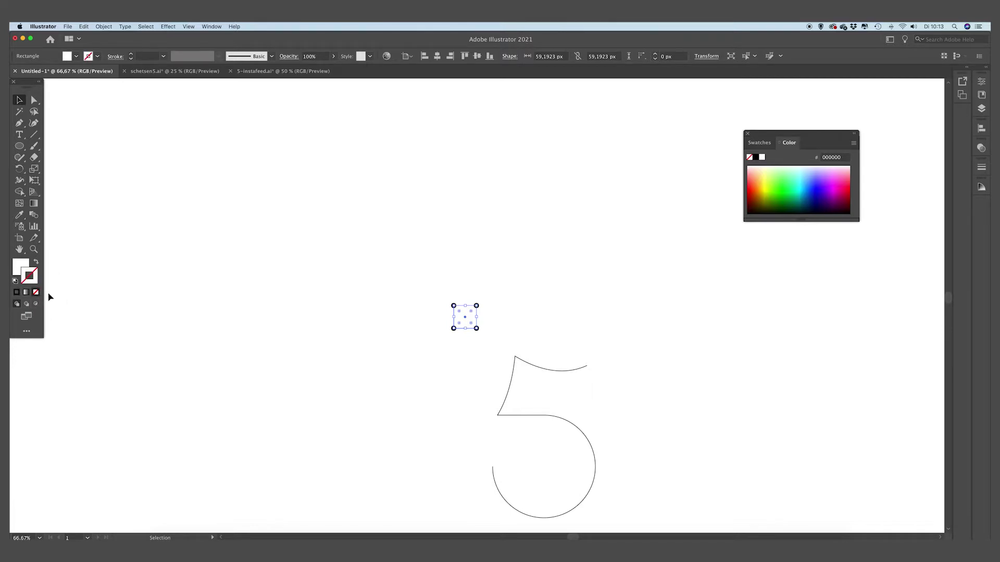
Group the white square with its four dots and duplicate the group horizontally to the right, beyond the number 5.
left_click_drag(464, 317, 439, 289)
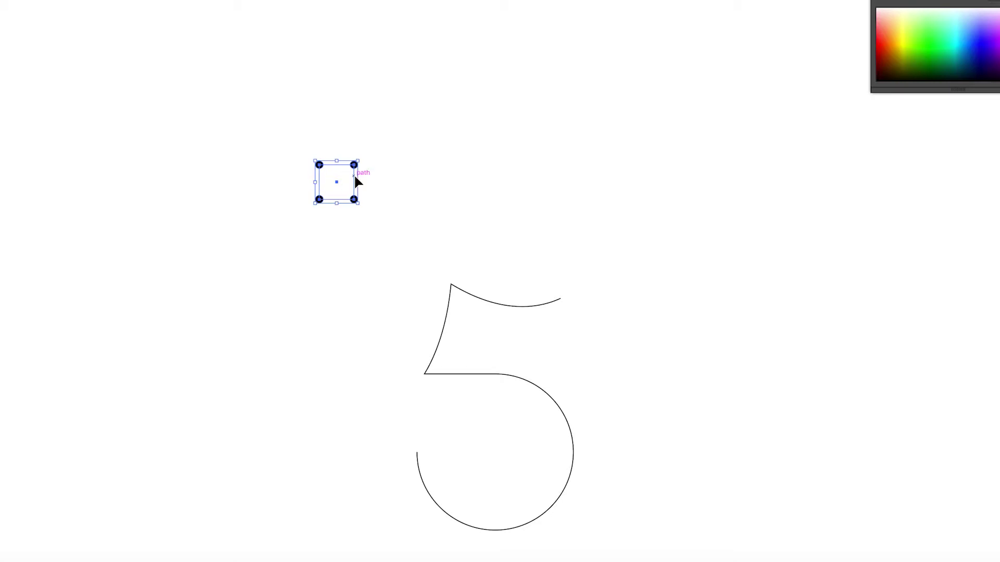
left_click_drag(355, 180, 686, 189)
scroll(609, 216, "right", 1)
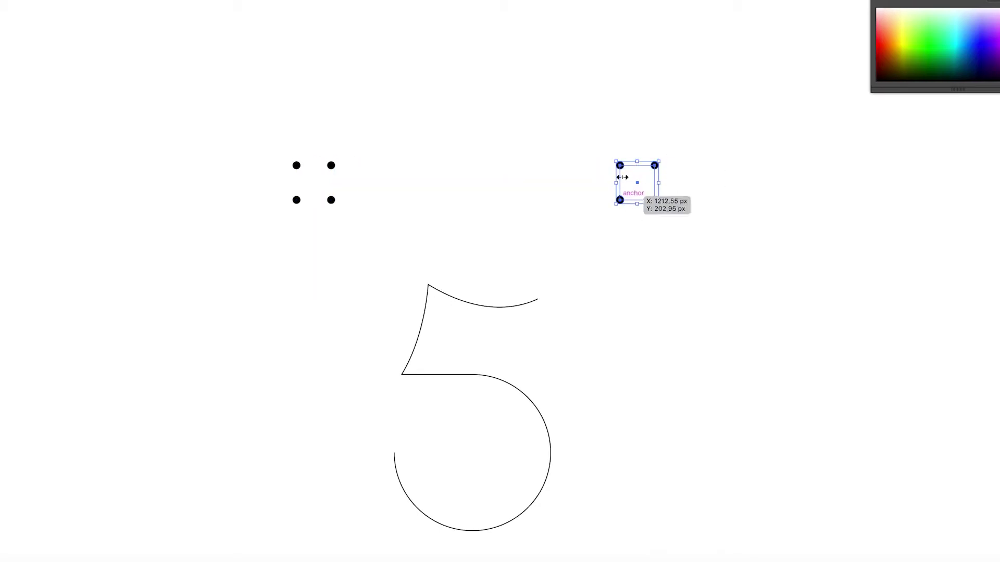
Rotate both the copied and the original dot group by 45° into diamonds.
left_click_drag(667, 161, 688, 197)
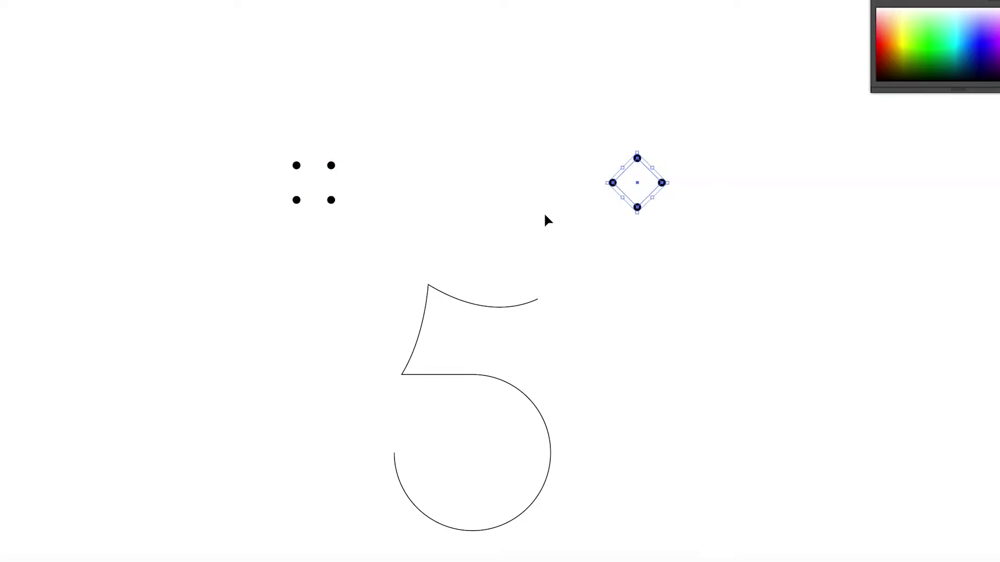
left_click(546, 219)
left_click_drag(262, 259, 411, 137)
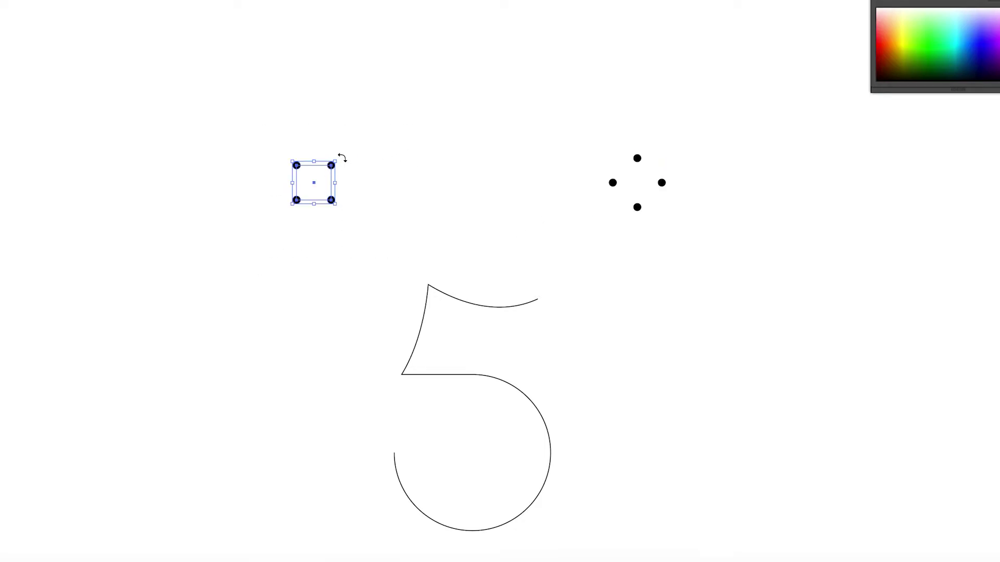
left_click_drag(342, 157, 363, 188)
Select both diamond groups and set the blend options to Specified Steps spacing with 1000 steps.
left_click_drag(744, 116, 529, 253)
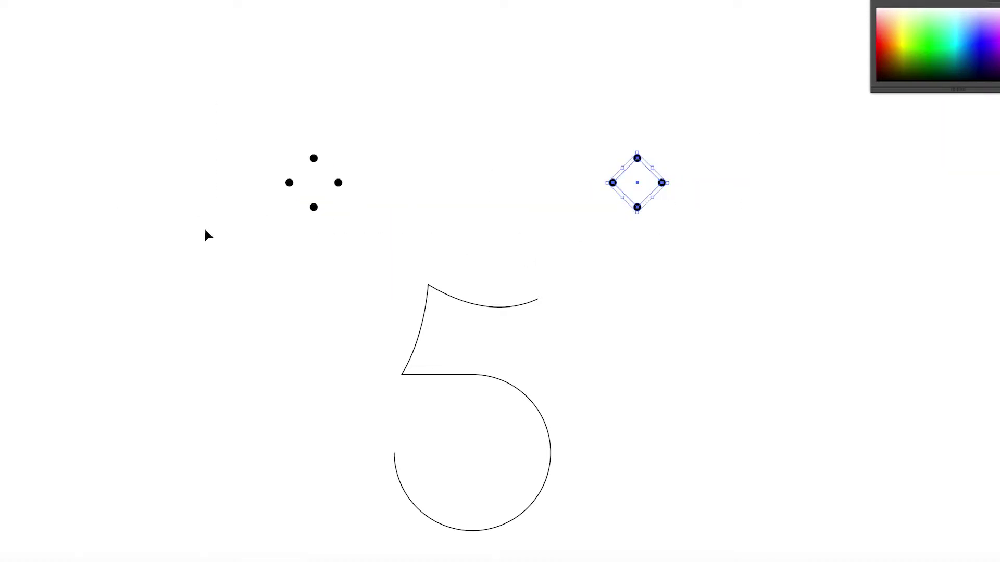
left_click_drag(204, 229, 835, 97)
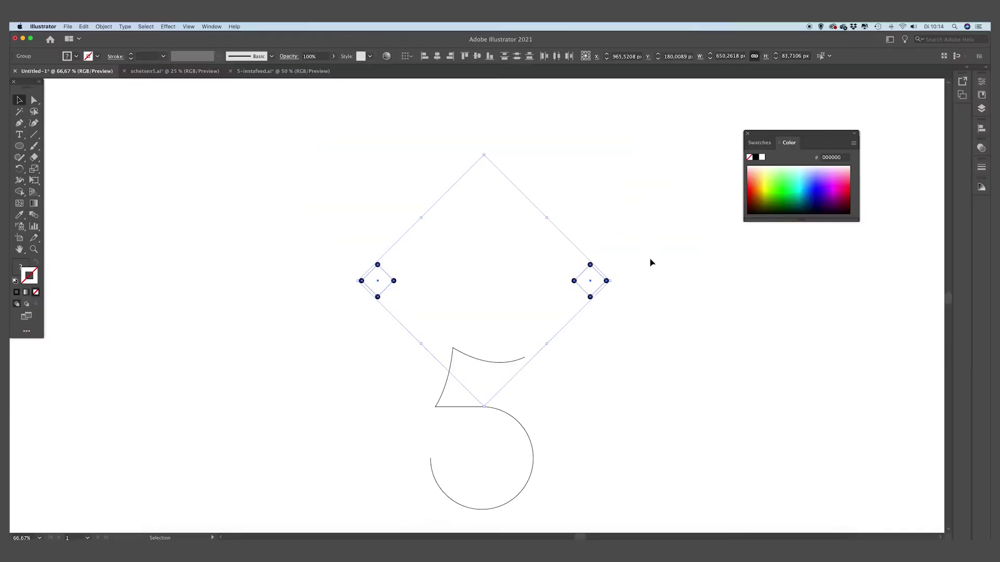
scroll(654, 254, "down", 3)
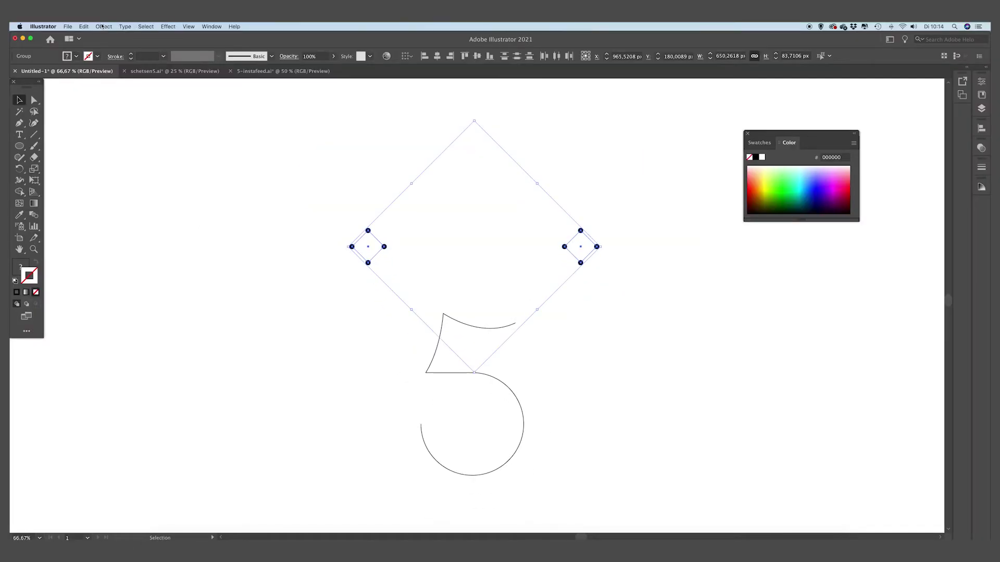
left_click(103, 26)
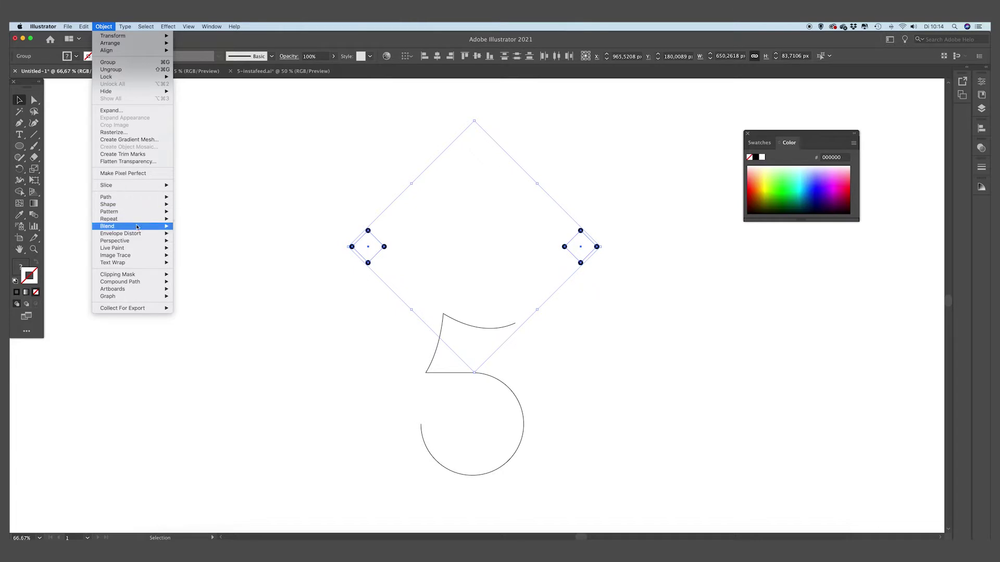
mouse_move(135, 226)
left_click(193, 245)
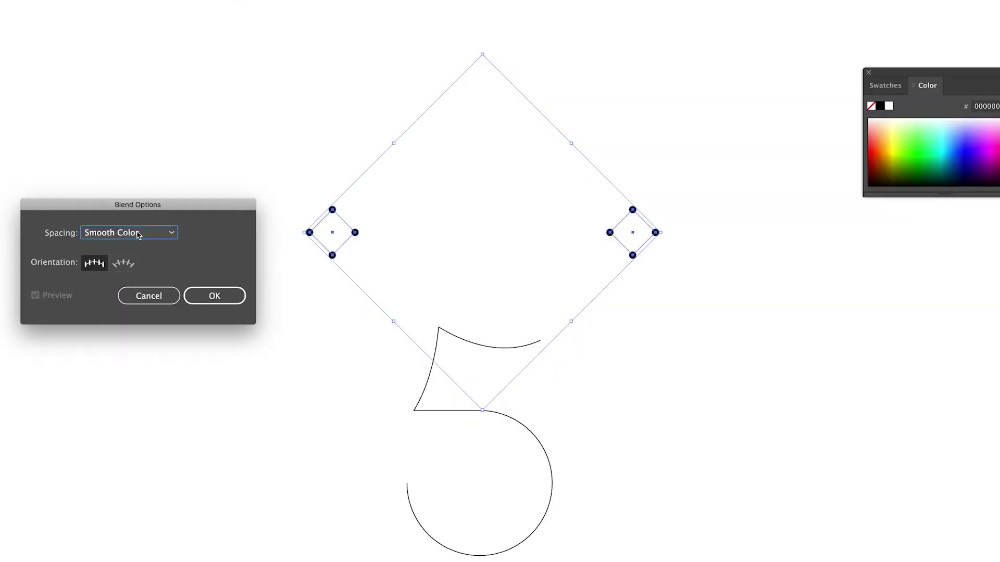
left_click(138, 234)
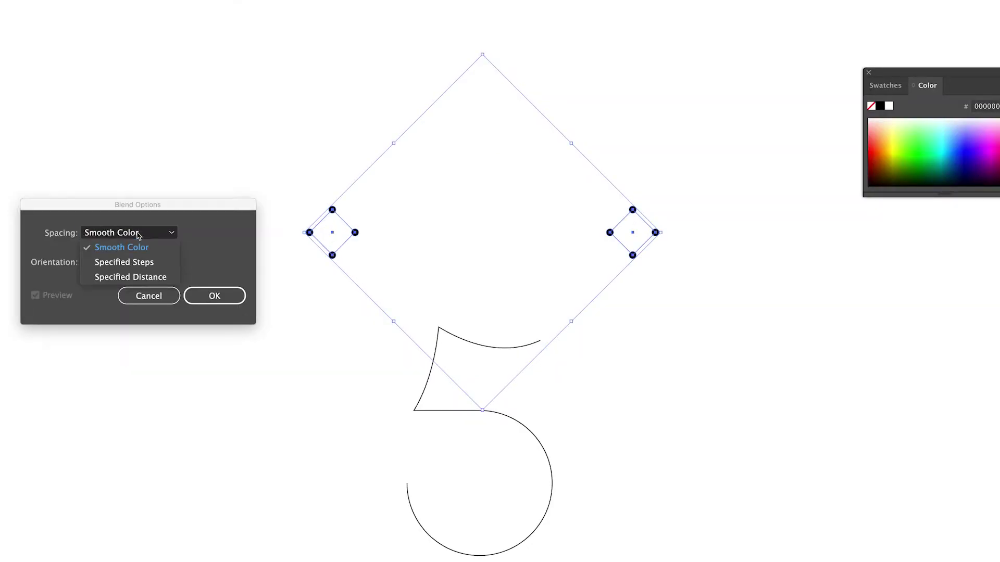
left_click(138, 261)
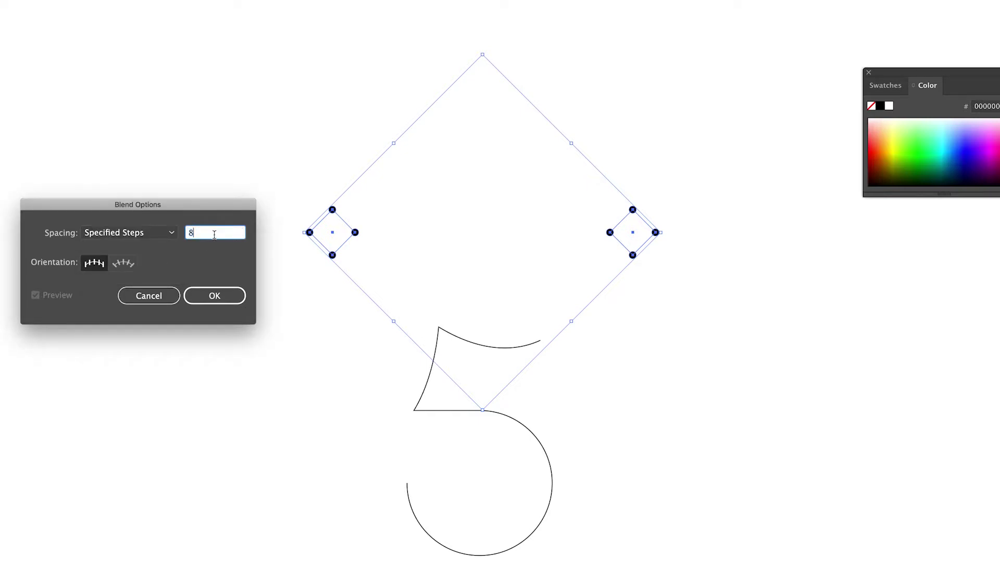
type("18")
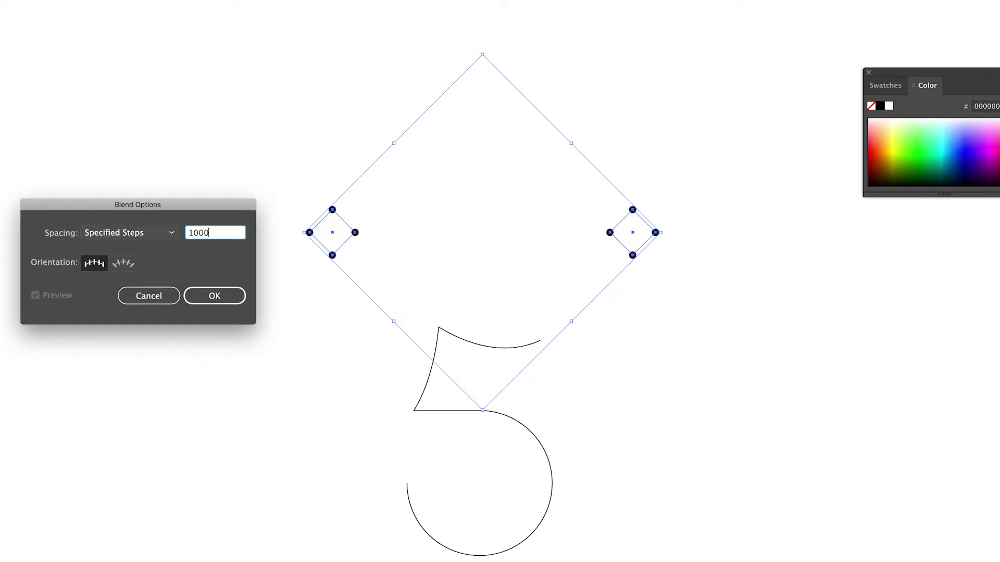
type("0,00")
left_click(239, 296)
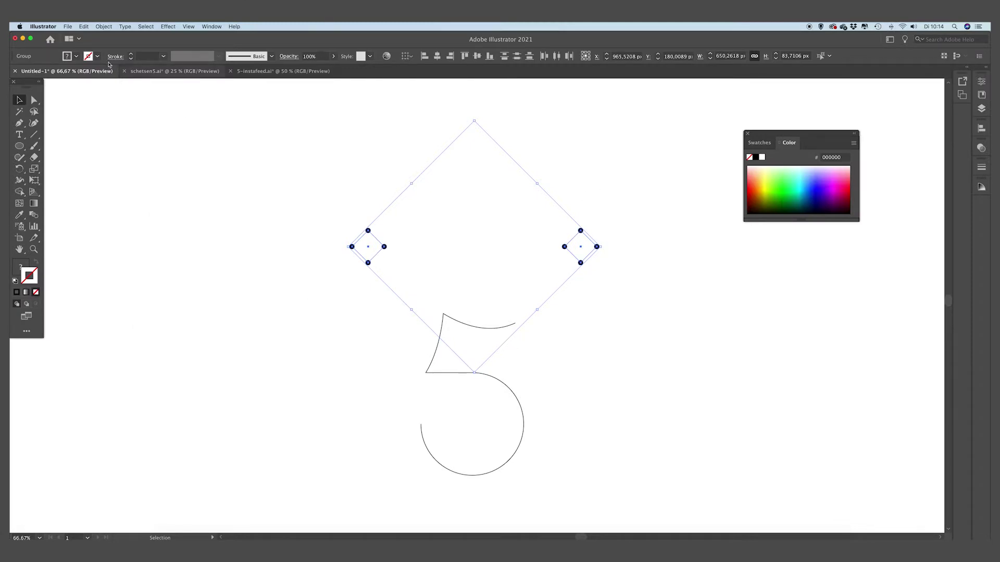
Make a blend between the two diamond groups and deselect it.
left_click(105, 28)
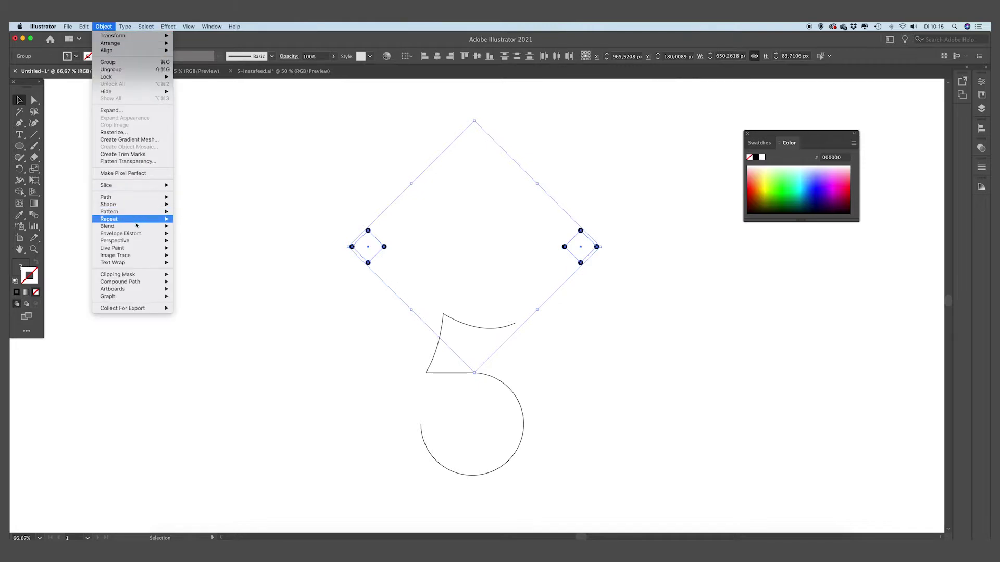
mouse_move(151, 226)
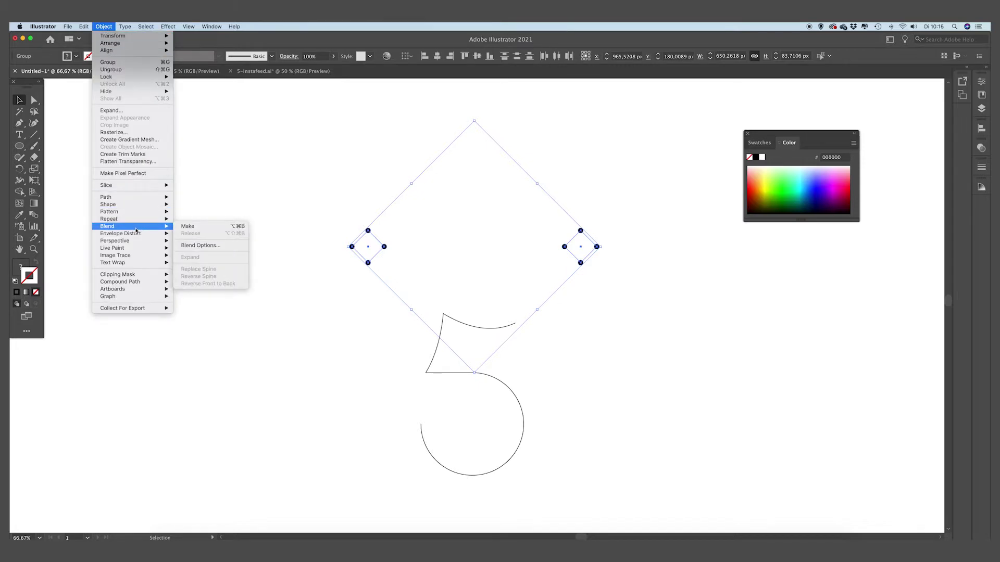
left_click(218, 228)
left_click(278, 203)
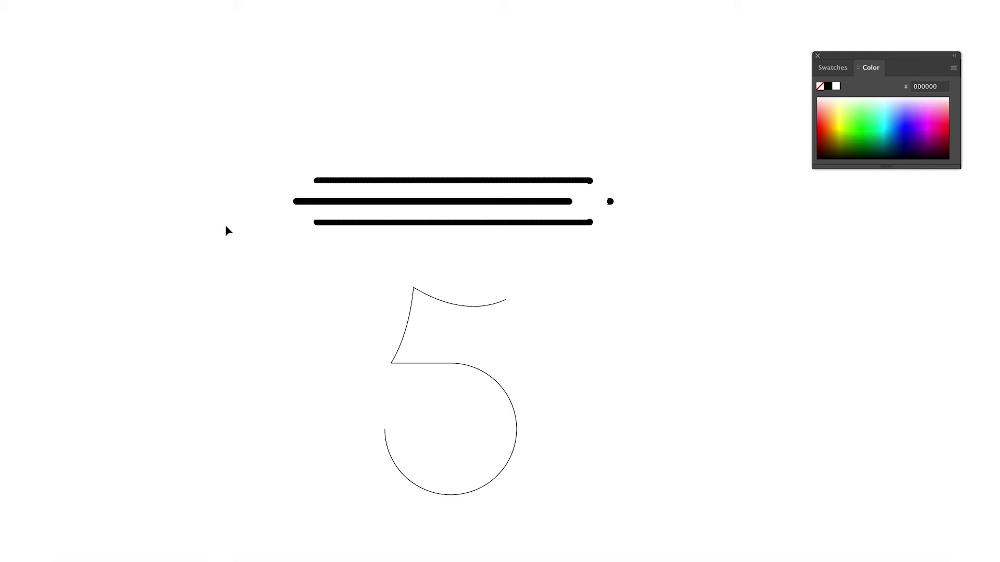
Select the diamond blend together with the number 5 path, replace the blend's spine with that path, and deselect.
left_click_drag(227, 231, 620, 158)
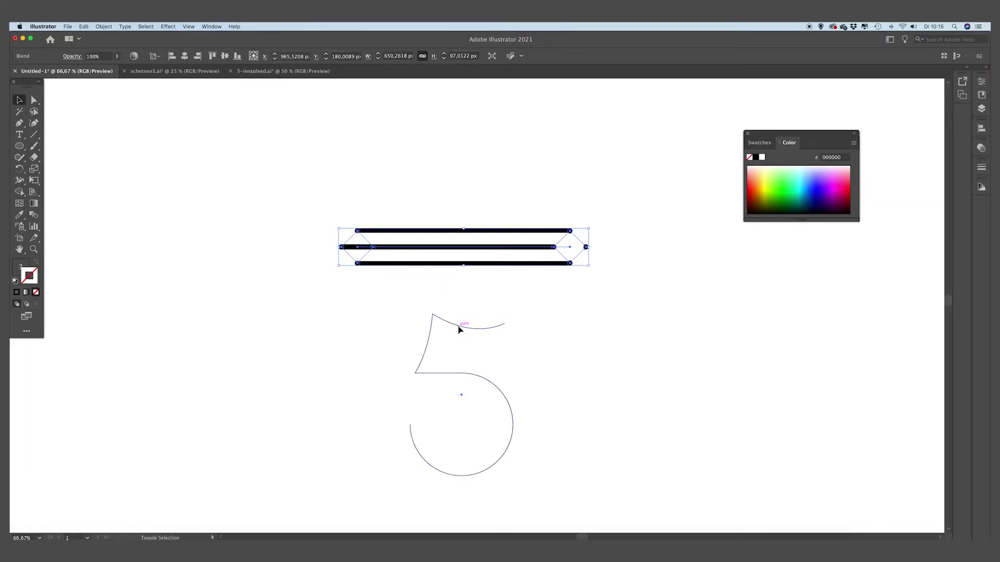
left_click(460, 326, "shift")
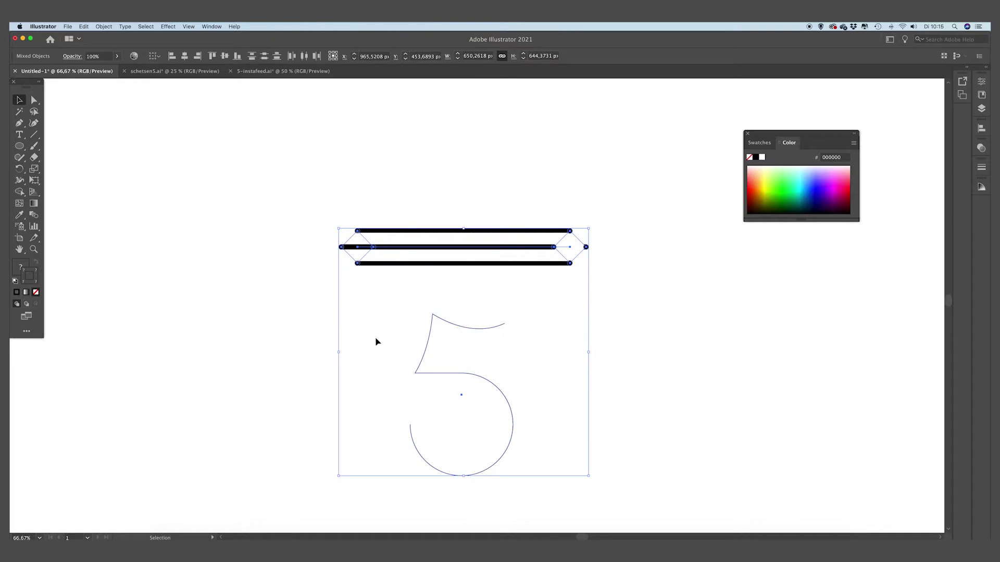
left_click(102, 27)
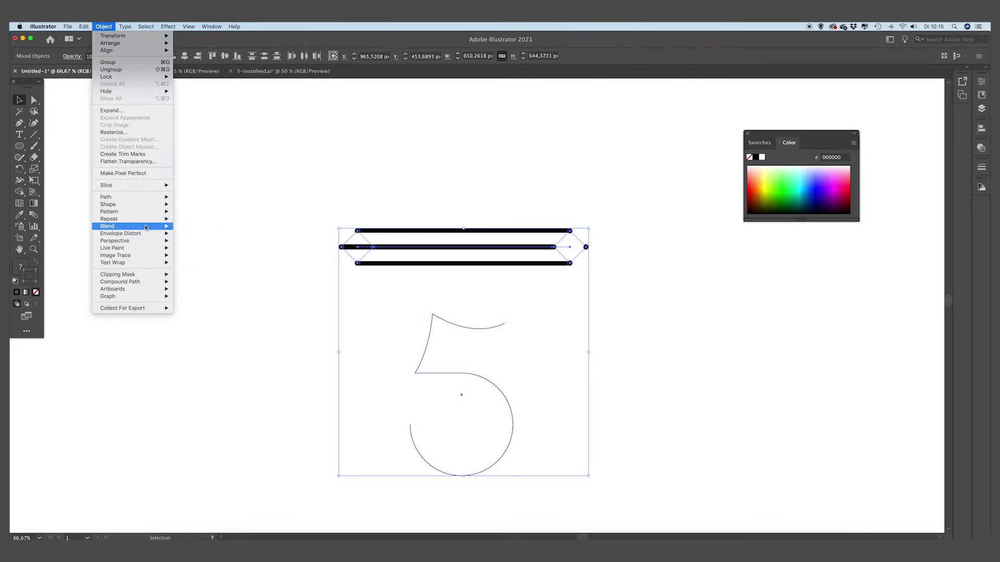
mouse_move(146, 228)
left_click(220, 272)
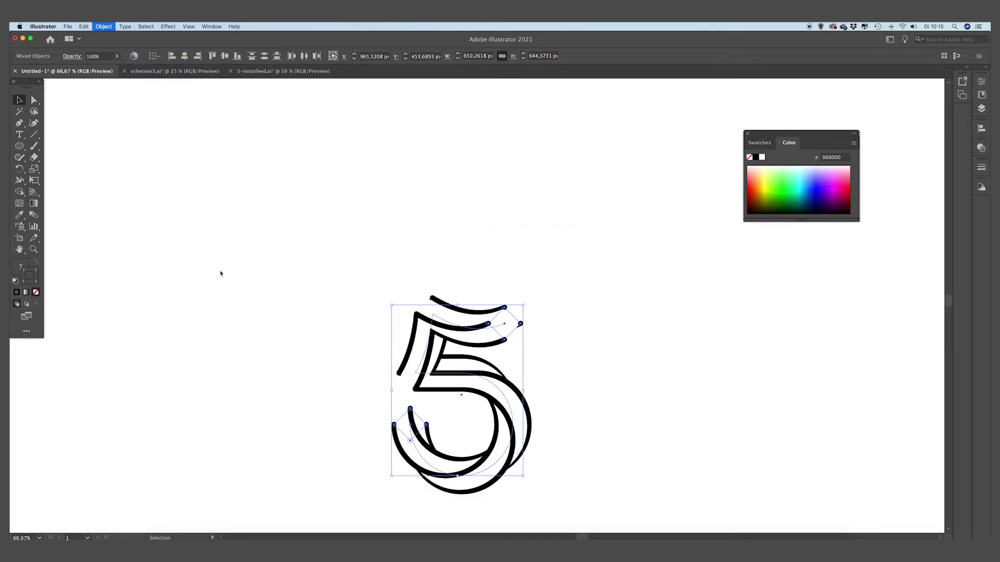
left_click(247, 267)
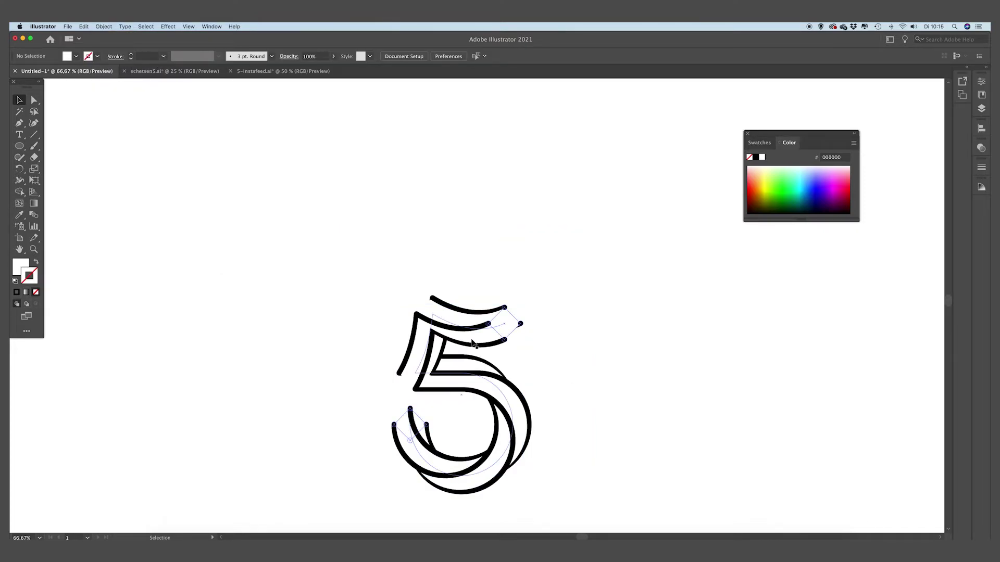
Reverse the spine of the number 5 blend and deselect it.
left_click_drag(361, 257, 561, 477)
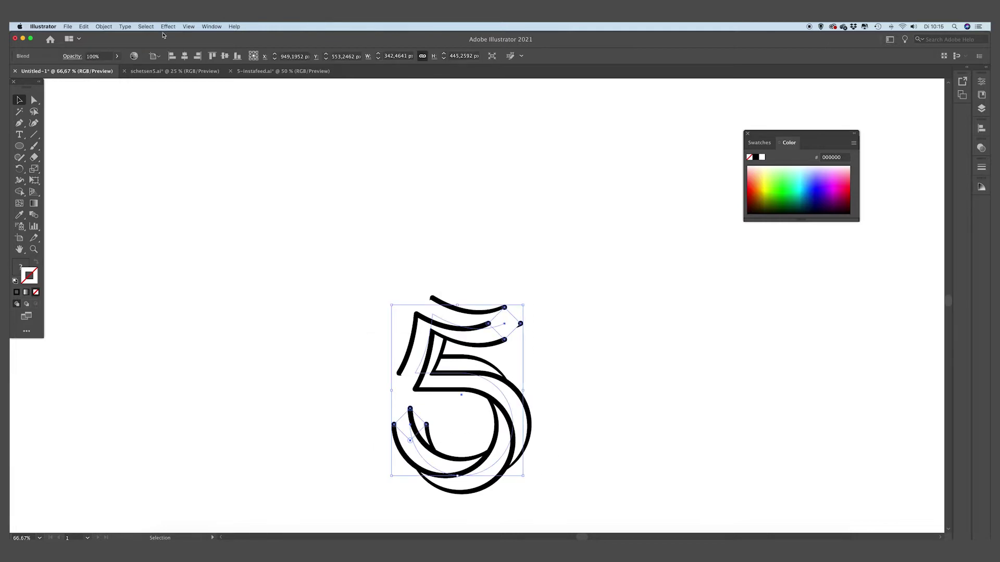
left_click(103, 26)
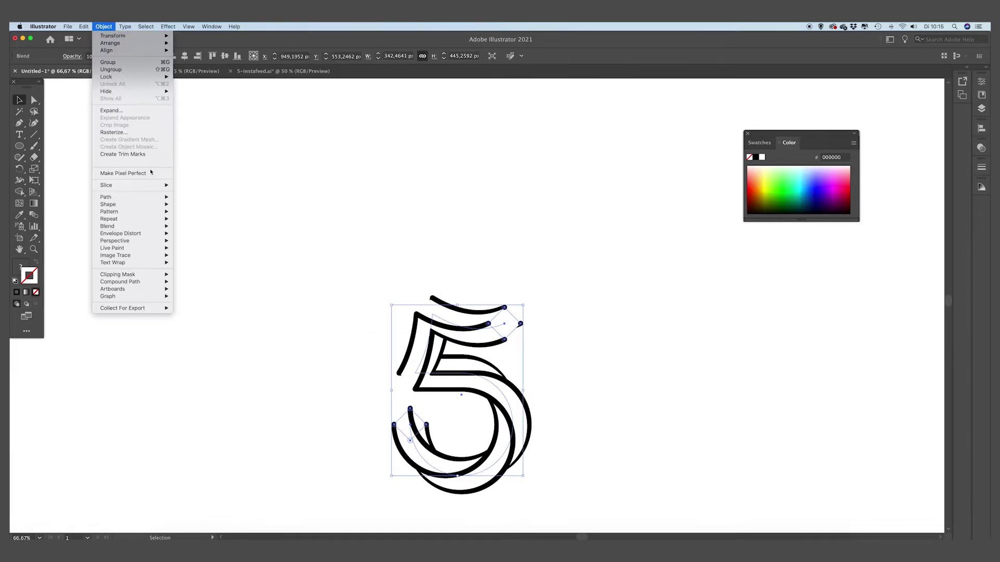
mouse_move(136, 227)
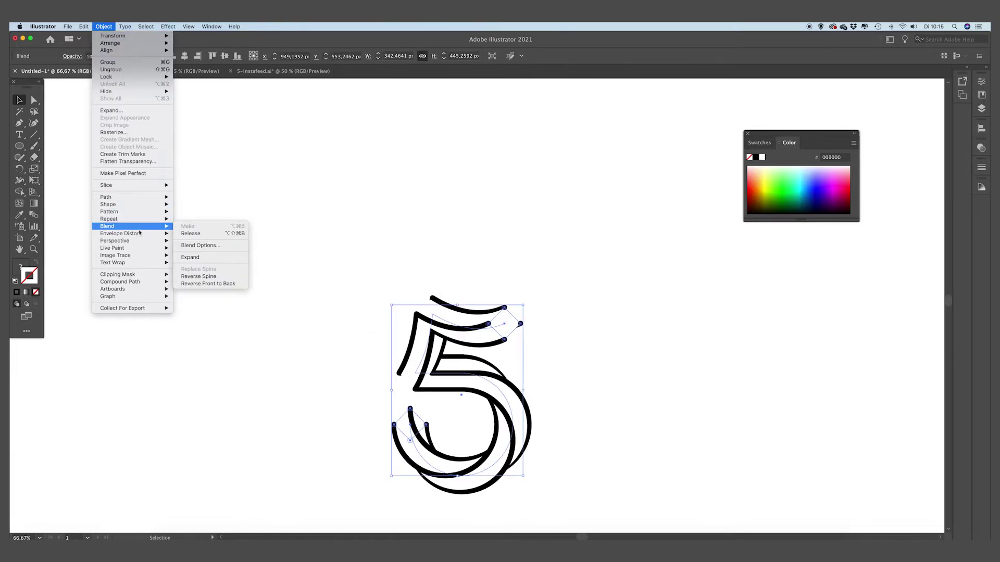
left_click(206, 279)
left_click(239, 276)
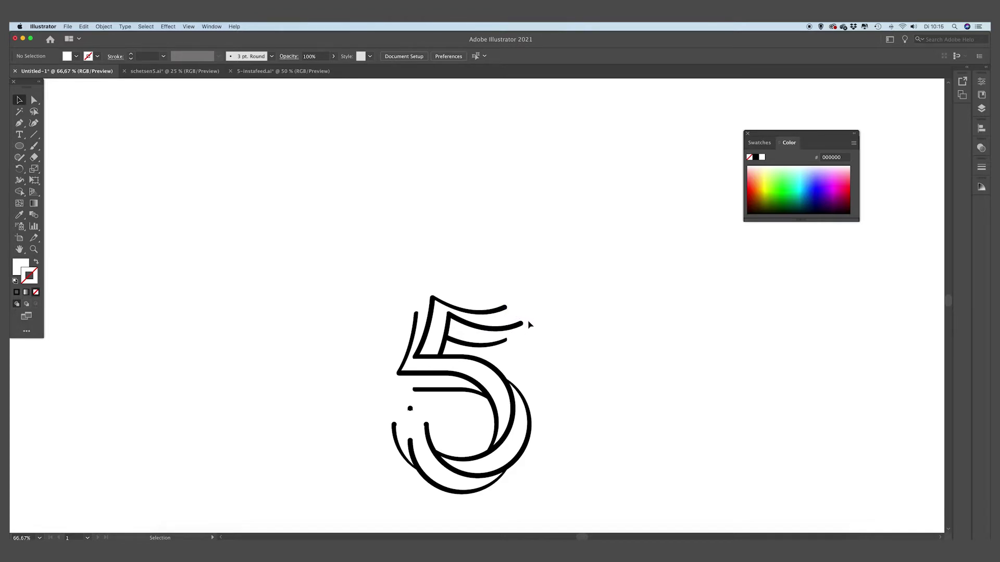
Shift the spine points and end diamond of the 5's upper arm slightly upward, compare with 5-instafeed, and return to the Untitled-1 document.
left_click(283, 71)
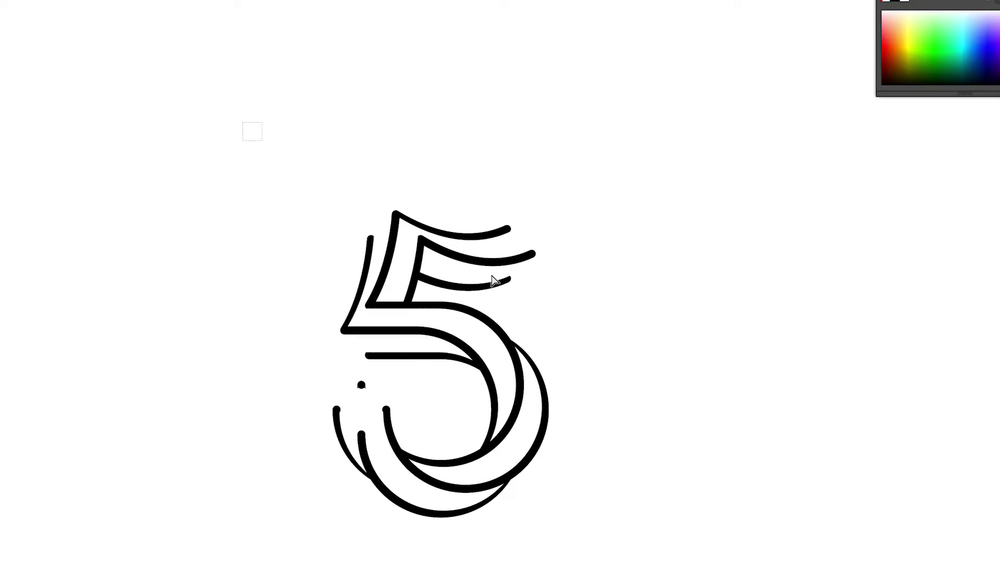
mouse_move(263, 141)
left_mouse_down()
mouse_move(662, 328)
mouse_move(664, 294)
left_mouse_up()
left_click_drag(395, 239, 395, 221)
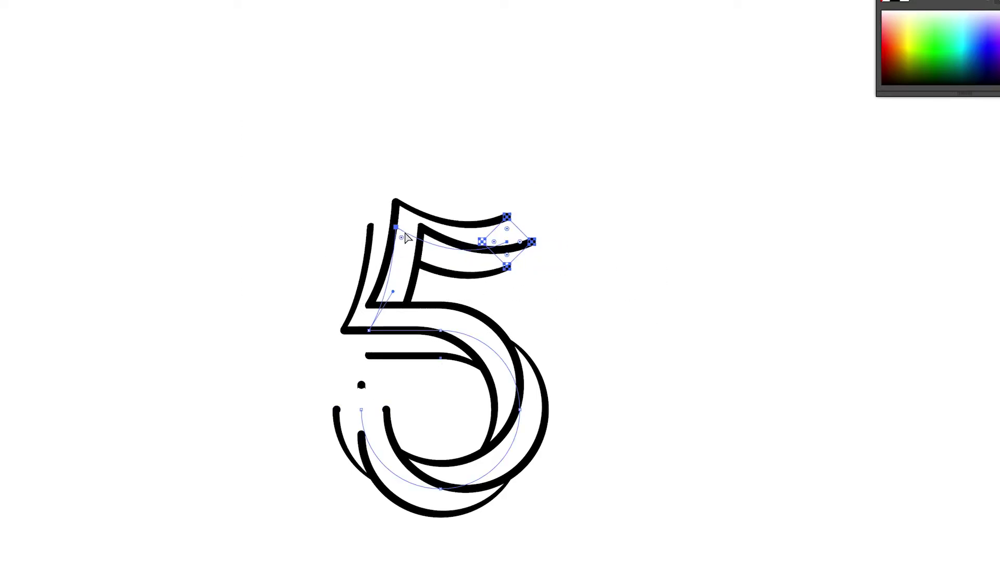
left_click(602, 290)
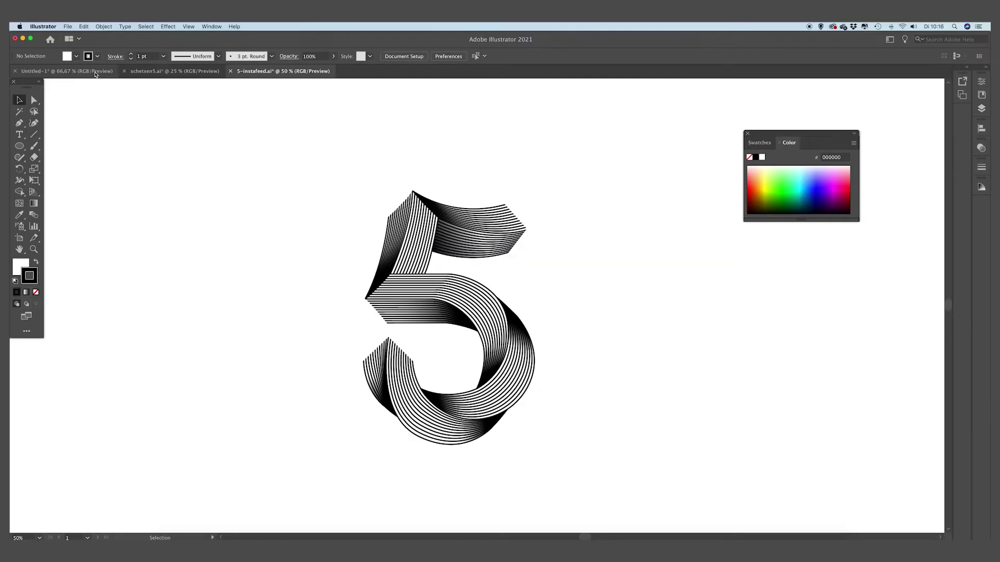
left_click(94, 72)
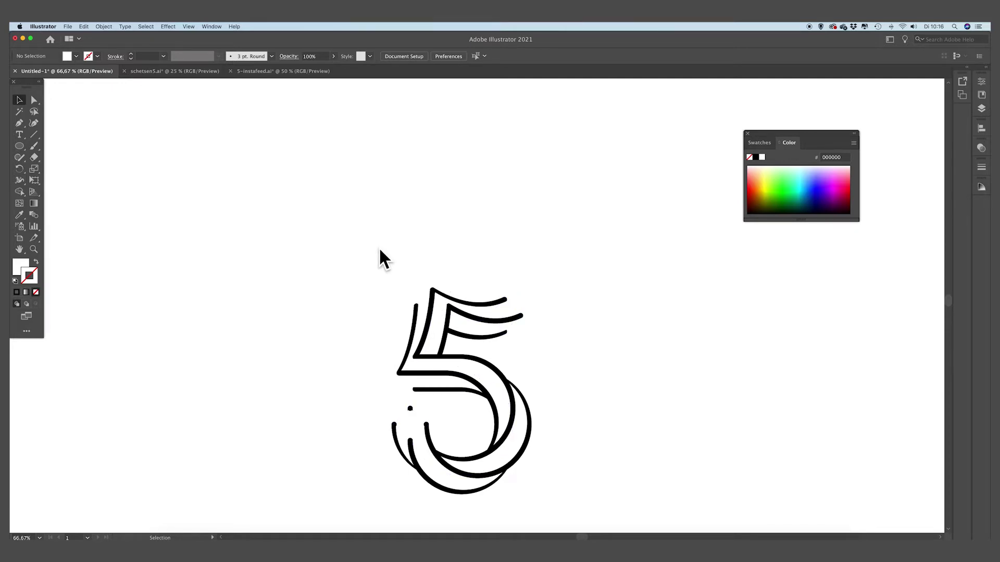
Set up the Pen tool with a red stroke and no fill.
left_click(19, 124)
double_click(27, 277)
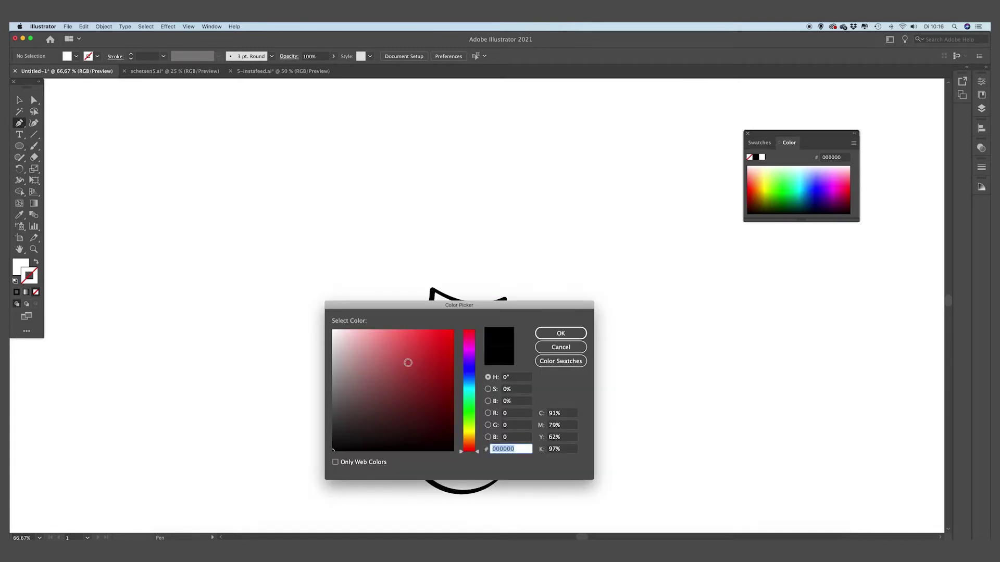
left_click_drag(408, 362, 456, 327)
left_click(583, 336)
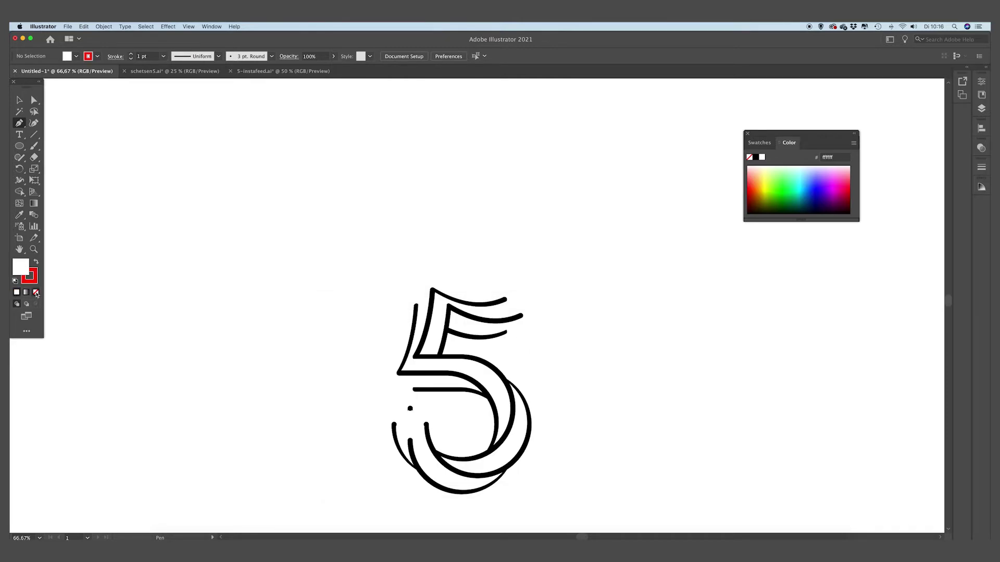
left_click(36, 293)
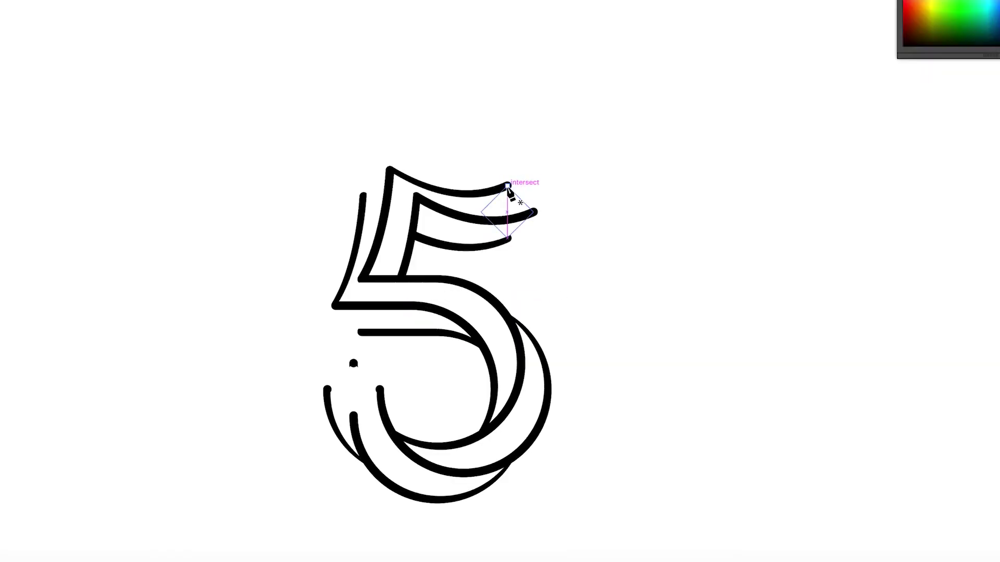
Trace the outermost line of the 5's upper arm from its free end through the top corner down the stem, and deselect the path.
left_click(504, 299)
left_click_drag(433, 290, 386, 263)
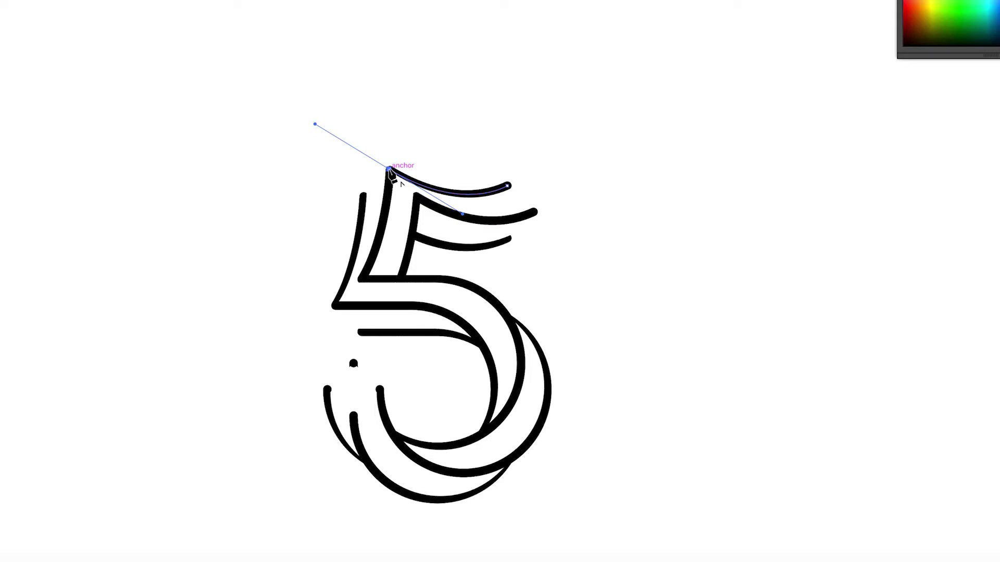
left_click(389, 169)
mouse_move(389, 170)
left_mouse_down()
mouse_move(360, 289)
mouse_move(402, 186)
mouse_move(369, 286)
mouse_move(343, 293)
mouse_move(332, 343)
left_mouse_up()
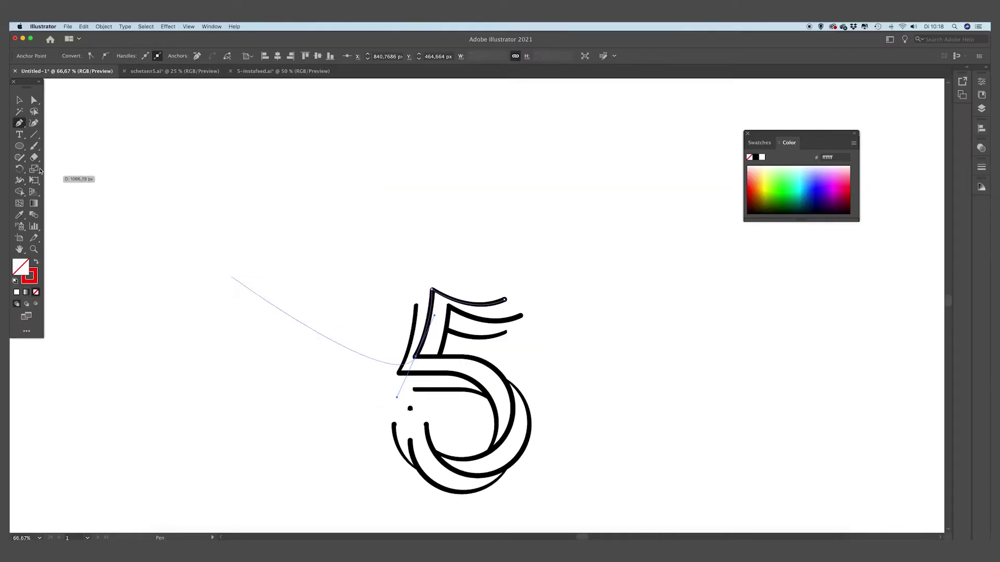
left_click_drag(40, 170, 21, 101)
left_click(20, 100)
left_click(401, 191)
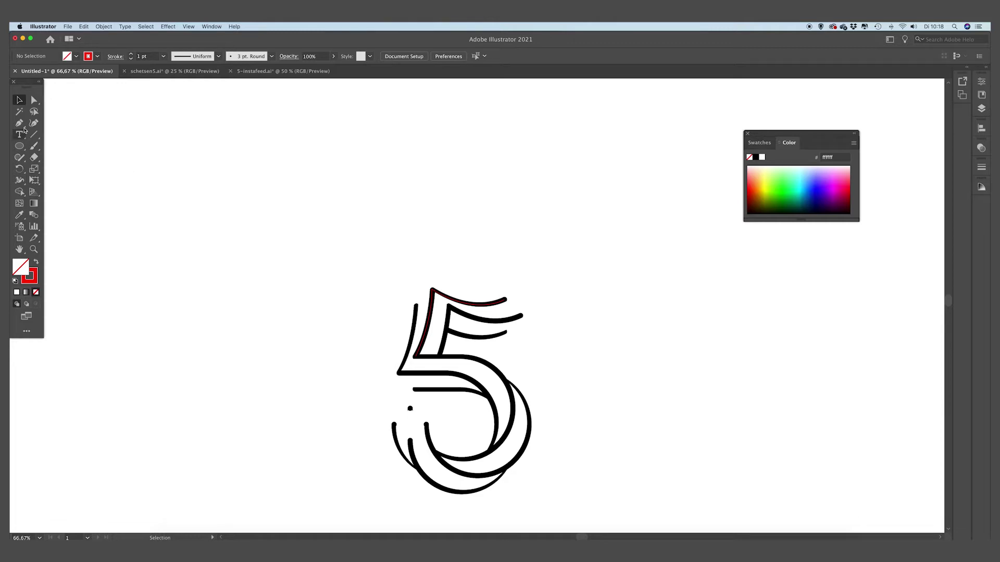
Trace the second line of the 5's upper arm around its corner and down to the horizontal bar, and deselect the path.
left_click(21, 125)
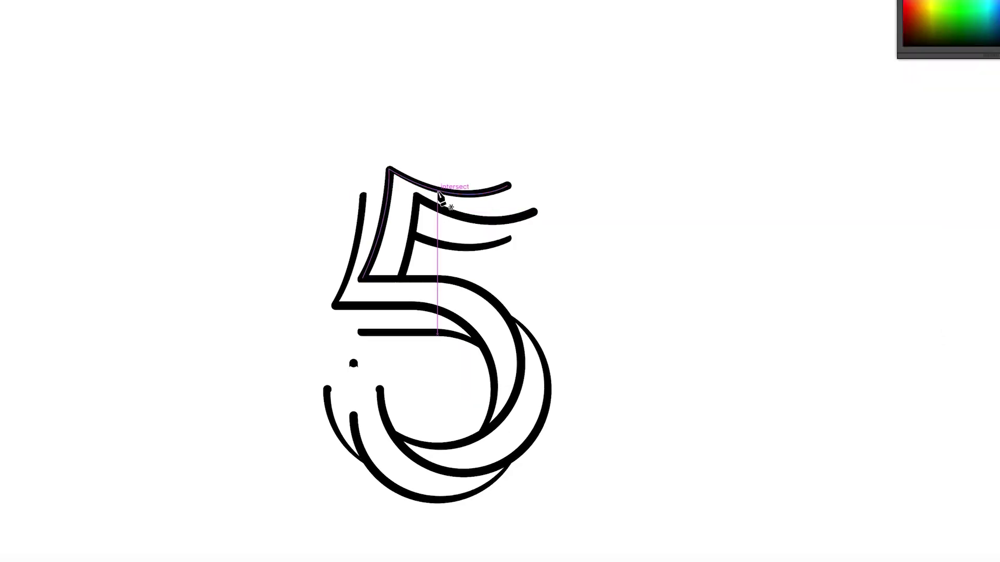
left_click_drag(535, 212, 474, 216)
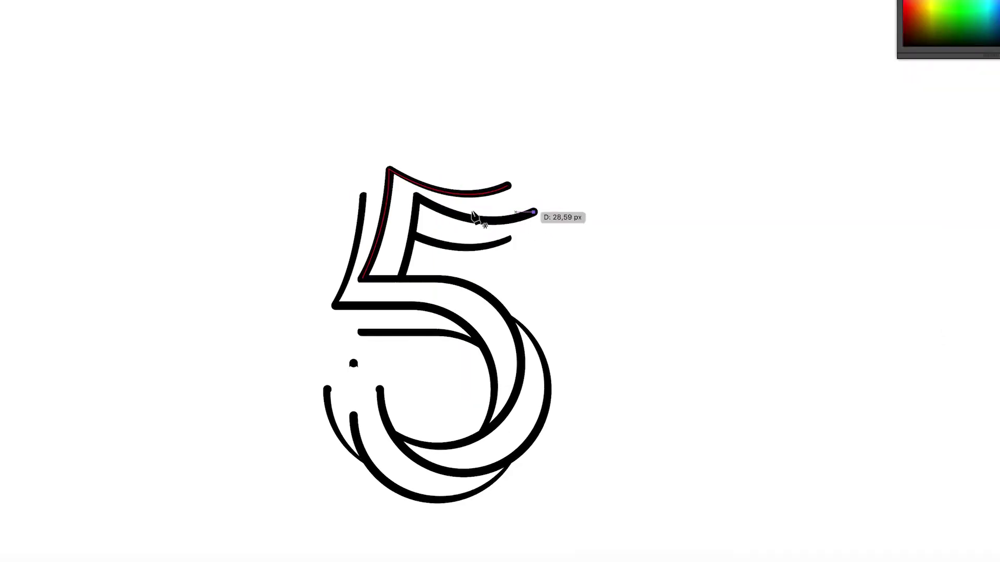
left_click(415, 198)
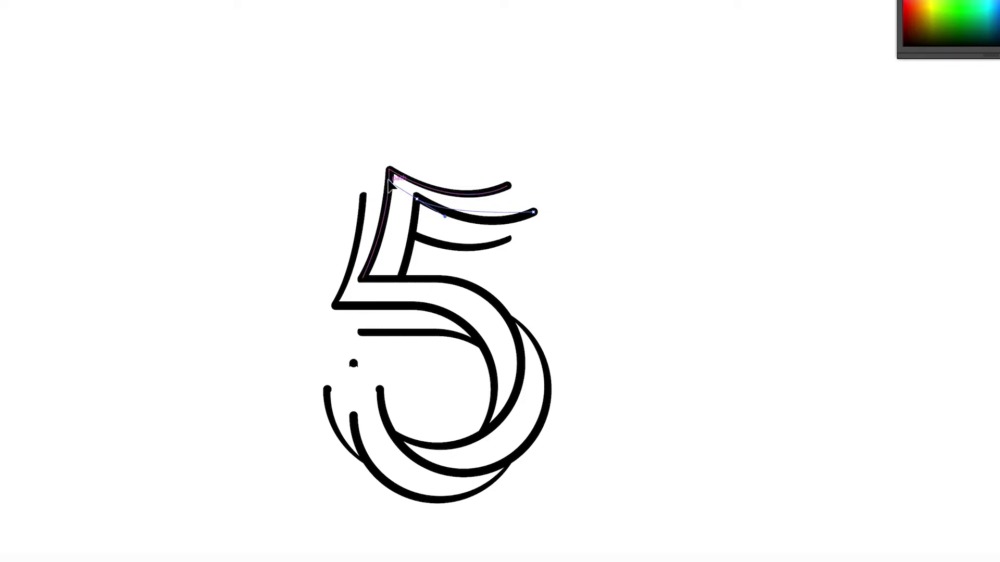
left_click_drag(390, 181, 341, 159)
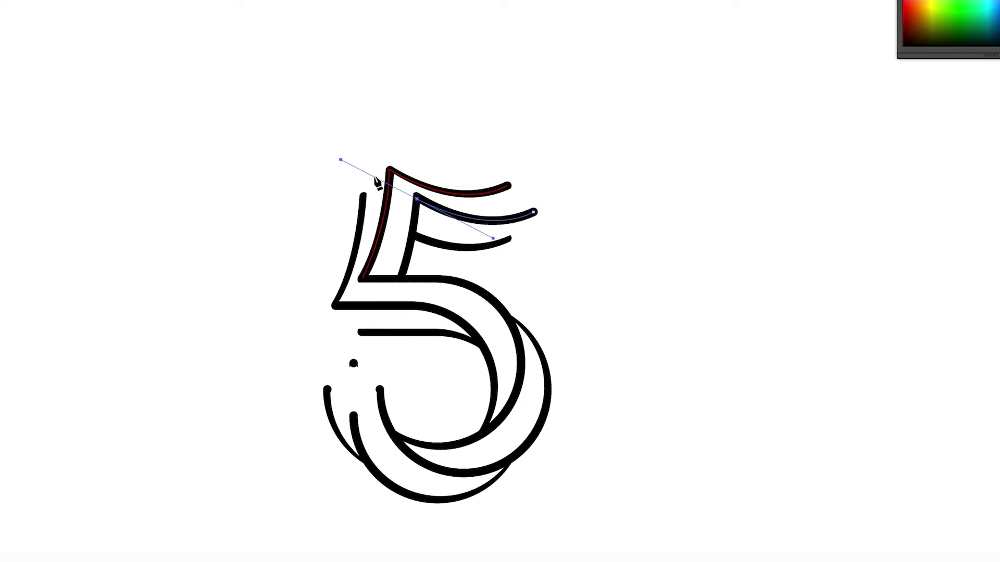
left_click(416, 198)
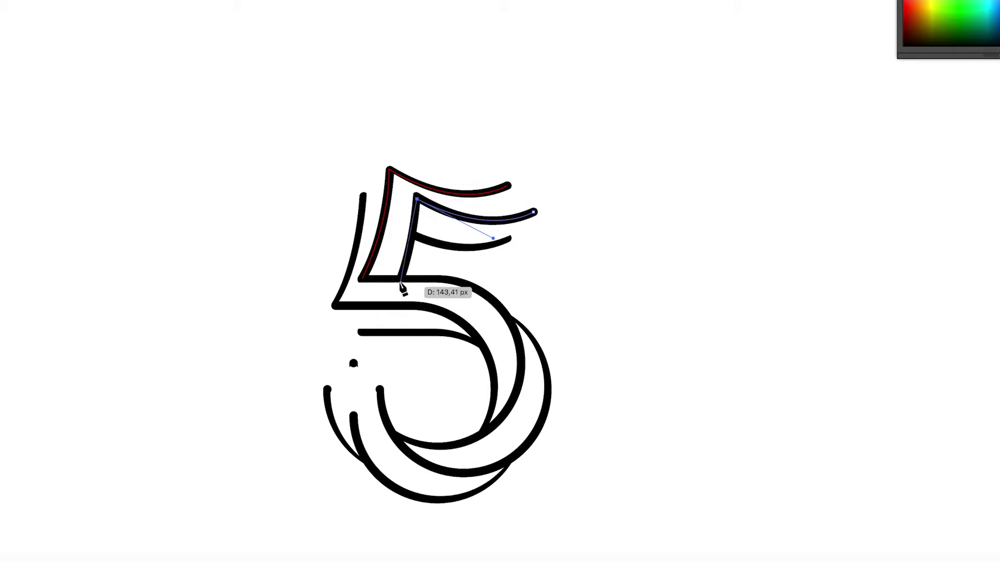
left_click_drag(401, 279, 387, 316)
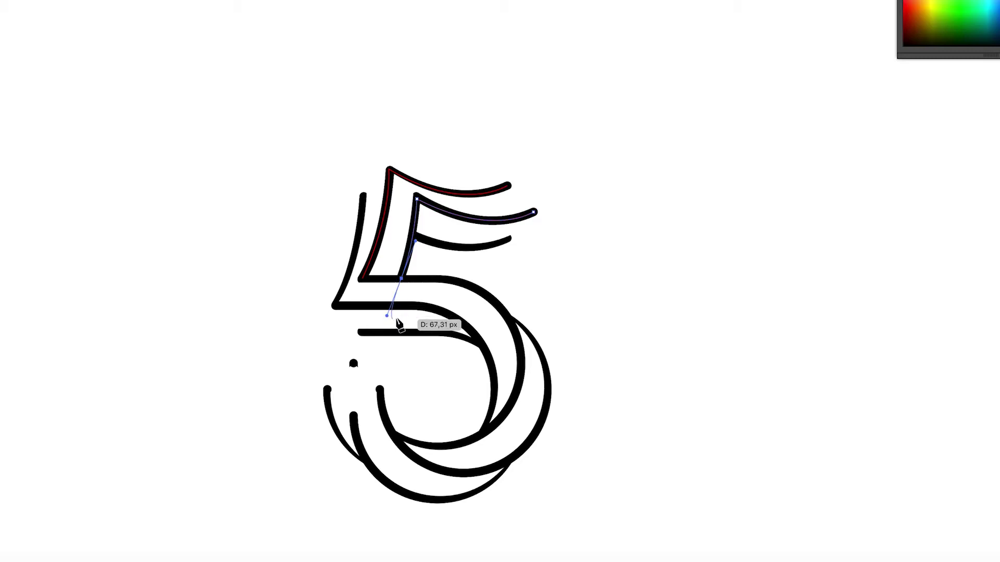
key("v")
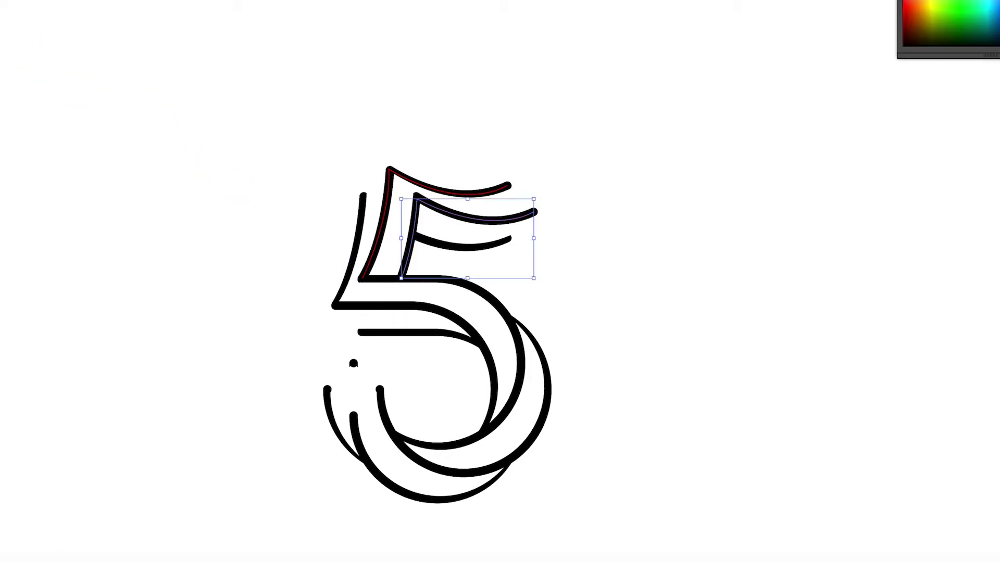
left_click(596, 171)
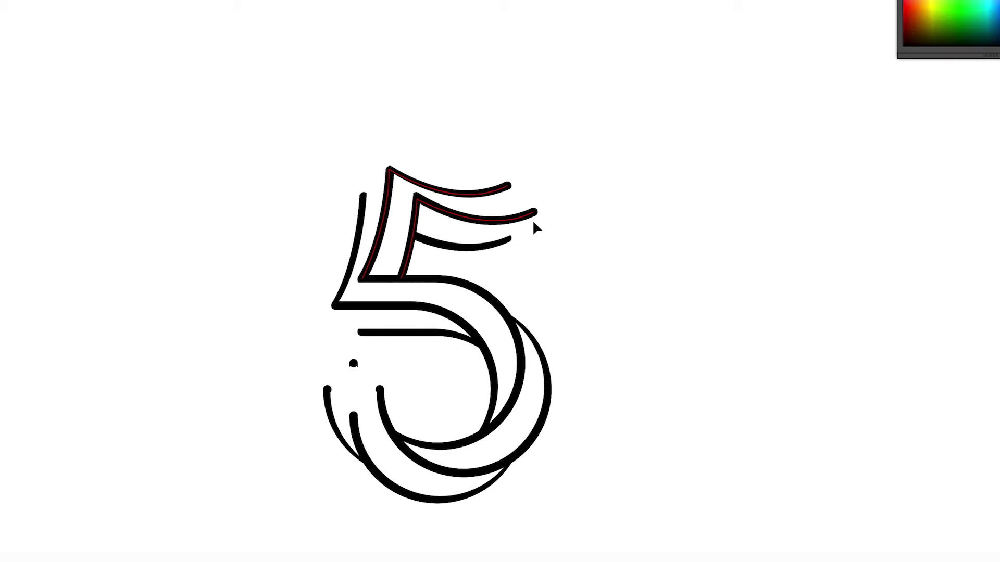
Try duplicating the arm segment of the second red path and nudging the copy upward, and undo the move.
left_click(486, 229)
left_click(535, 216)
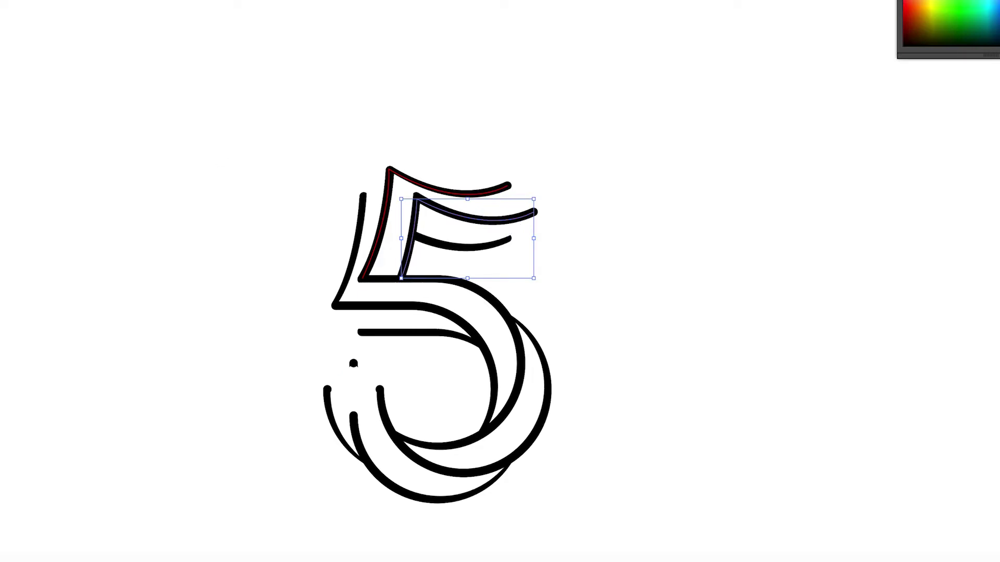
left_click(550, 224)
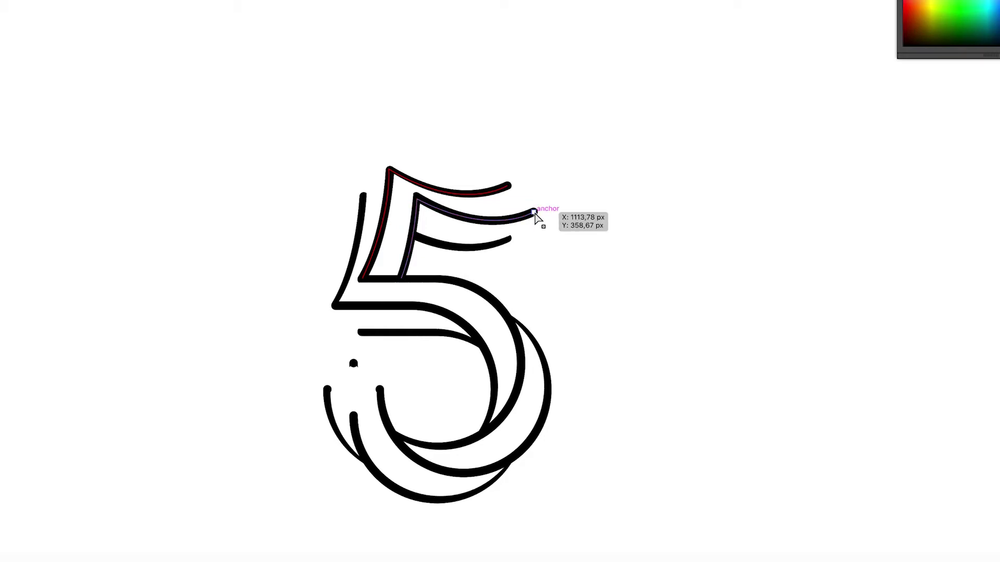
left_click(534, 212)
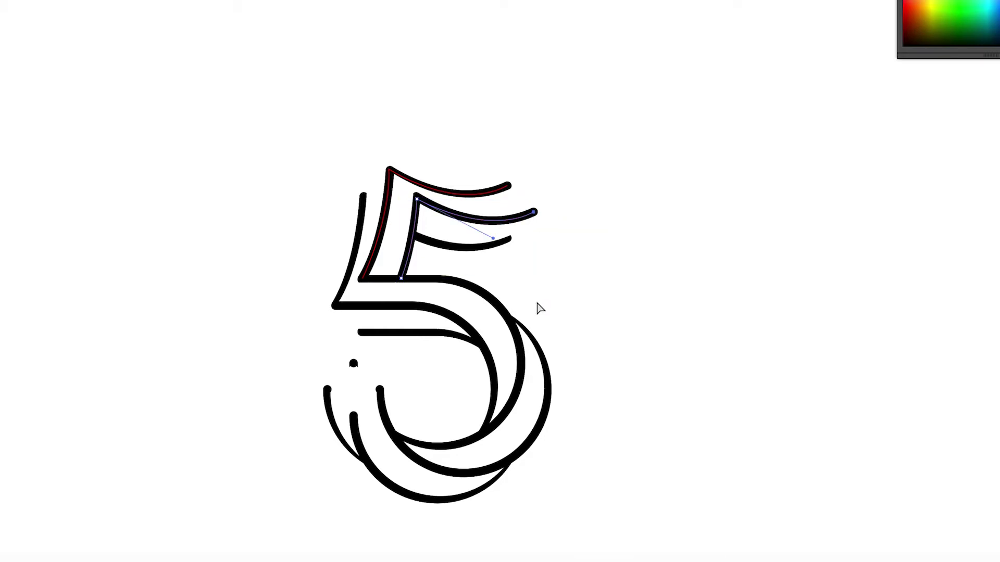
left_click(599, 292)
left_click(507, 225)
key("shift+Up")
key("shift+Up")
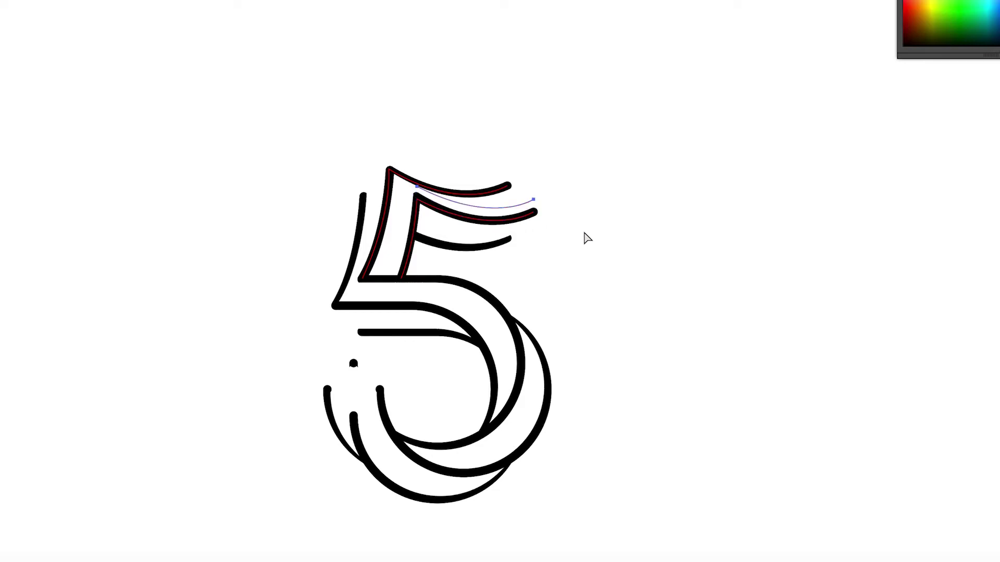
key("ctrl+z")
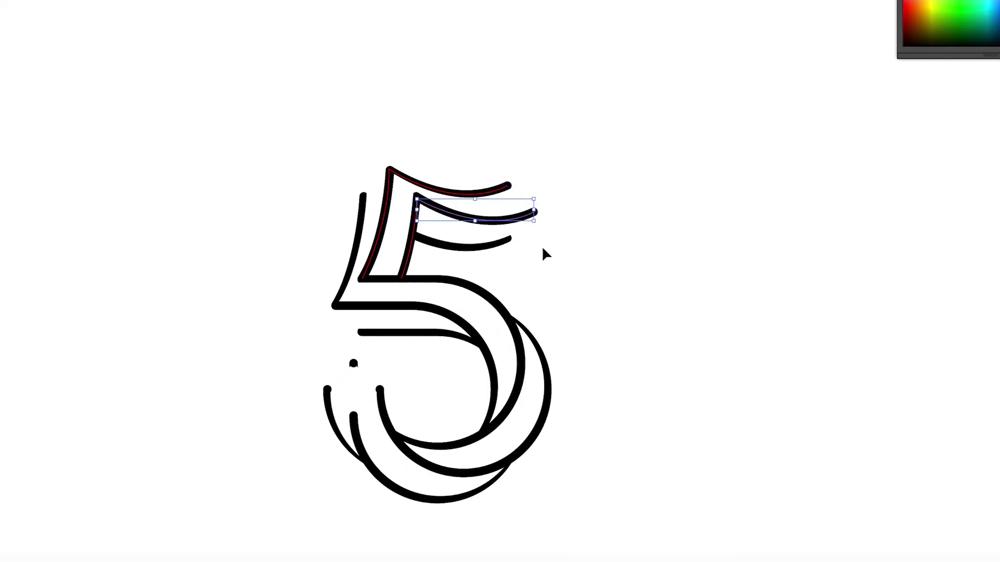
Trace the lowest line of the 5's upper arm as a curved path from its free end to the stem.
key("p")
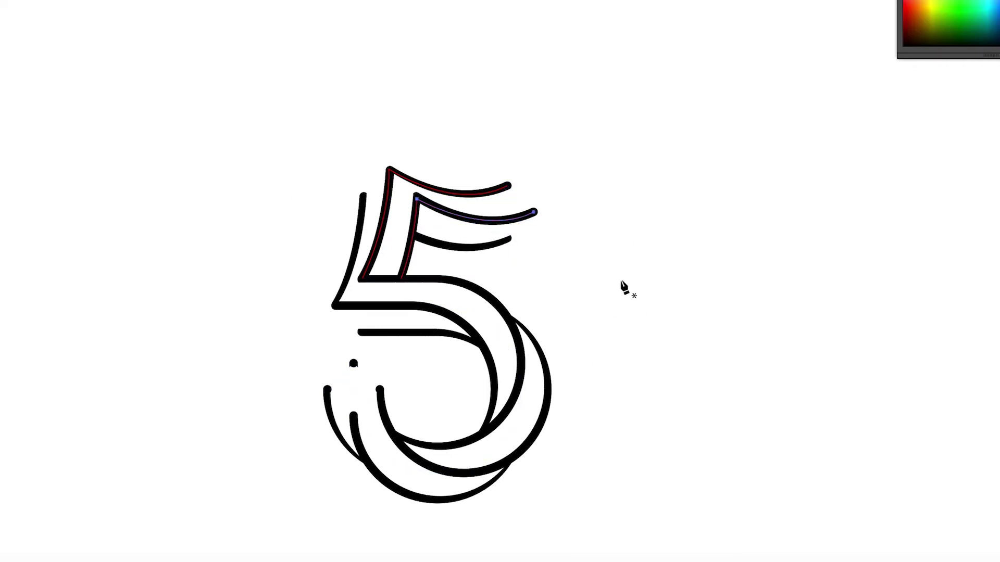
left_click(507, 237)
left_click(507, 238)
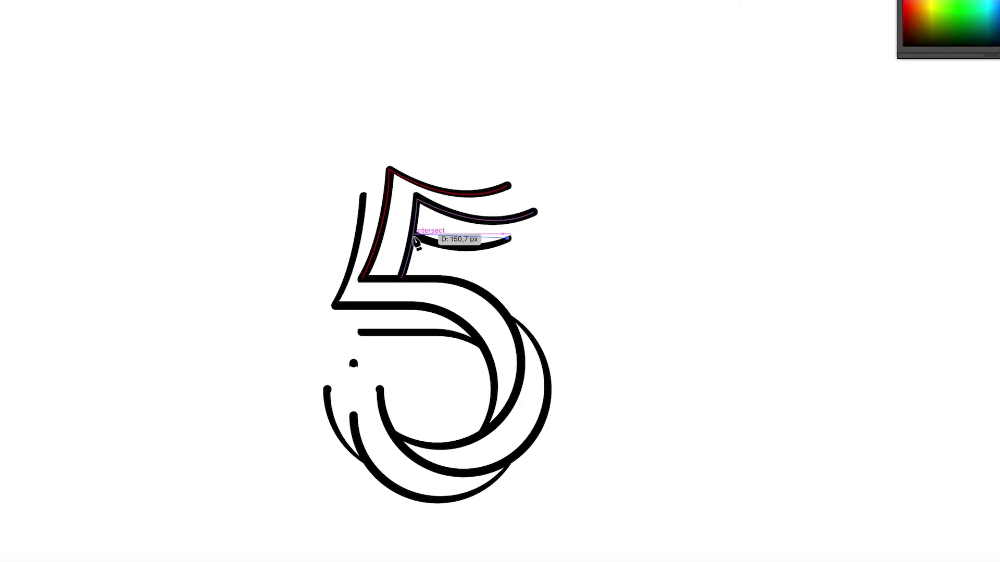
left_click_drag(414, 237, 377, 230)
key("ctrl+z")
key("ctrl+plus")
key("ctrl+plus")
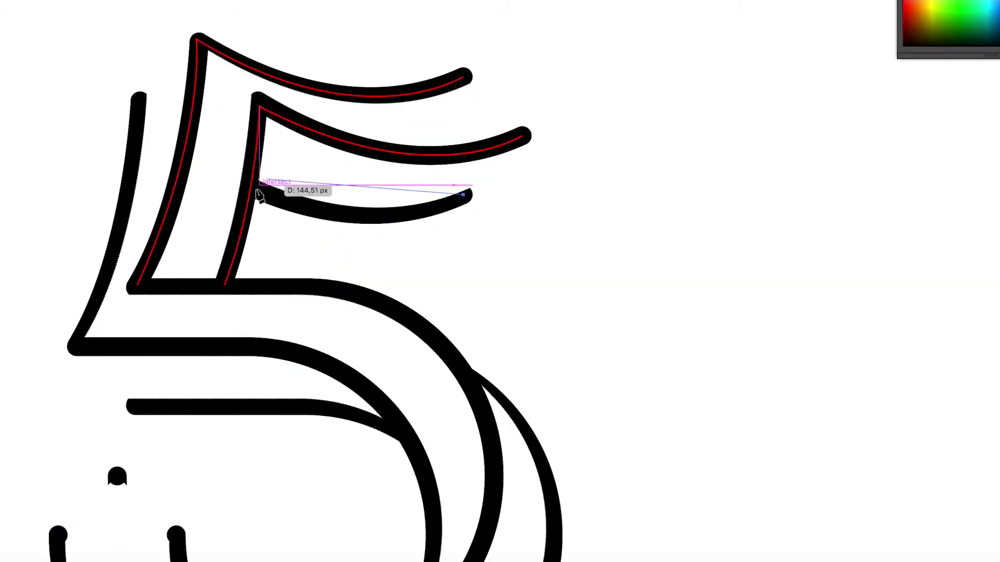
left_click_drag(251, 189, 113, 128)
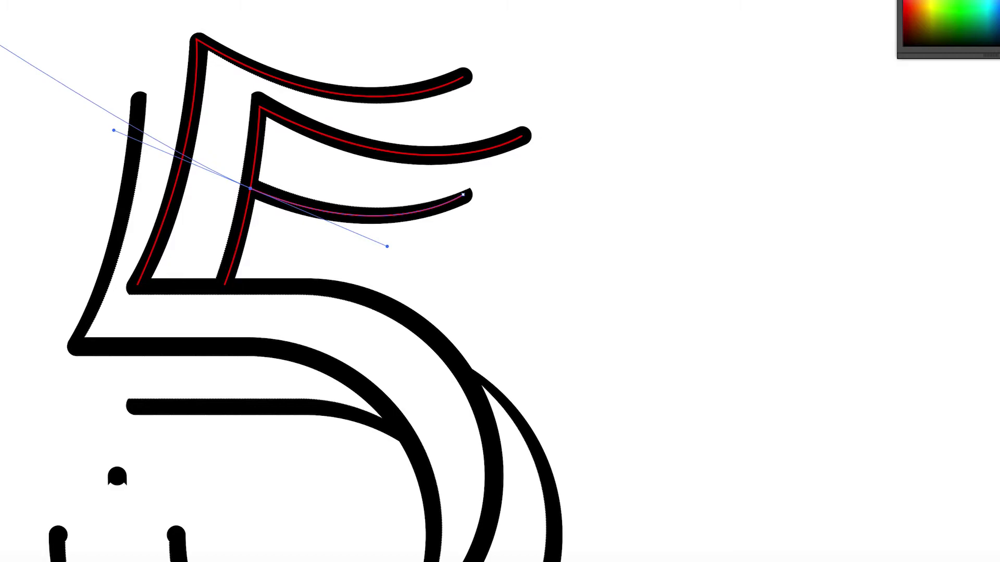
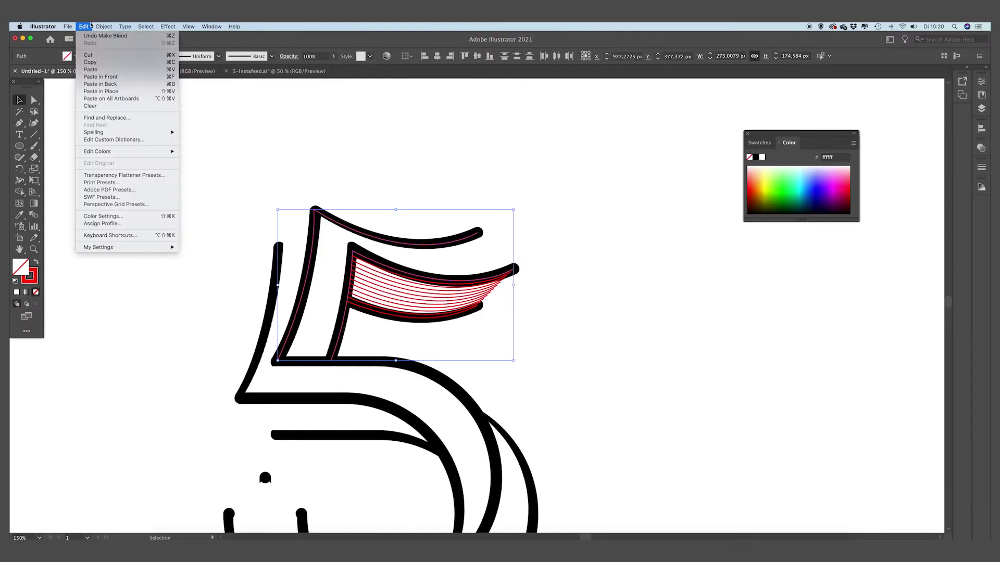
Make a blend between the outermost and second red paths of the upper arm and stem, and deselect it.
mouse_move(103, 27)
mouse_move(120, 226)
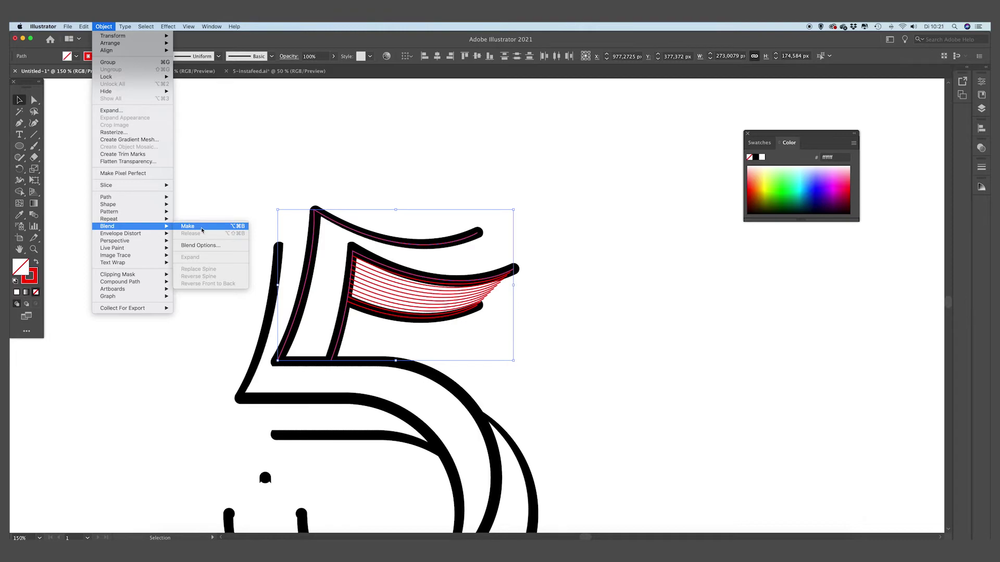
left_click(202, 227)
left_click(200, 224)
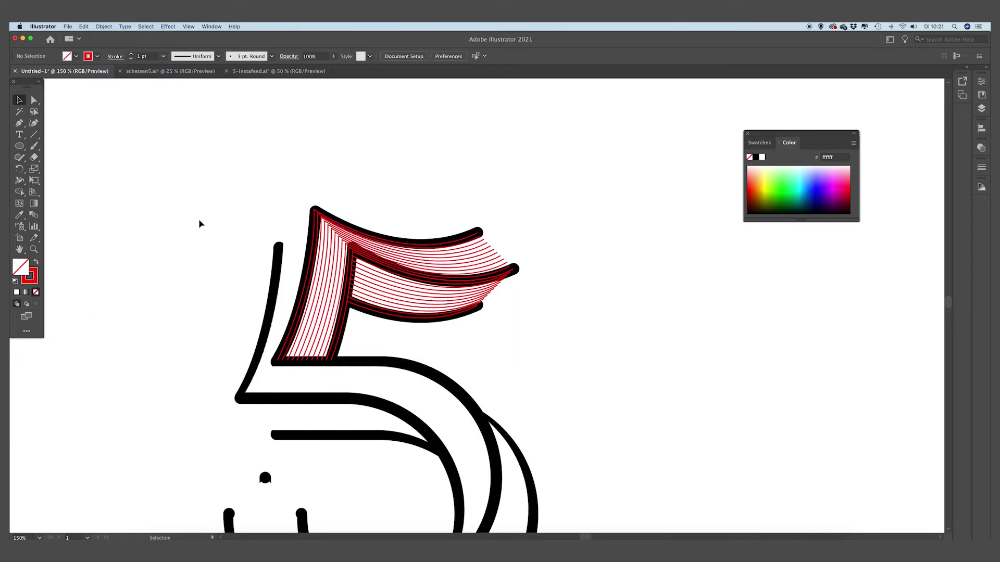
left_click_drag(200, 221, 199, 224)
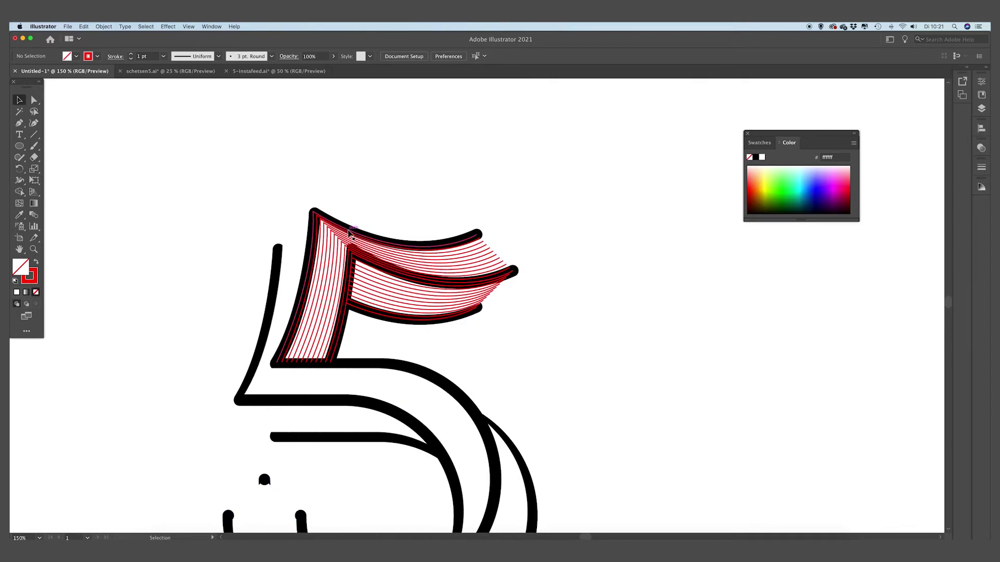
Set the stroke of both source paths in the arm-and-stem blend to 2 pt and exit isolation mode.
left_click(350, 234)
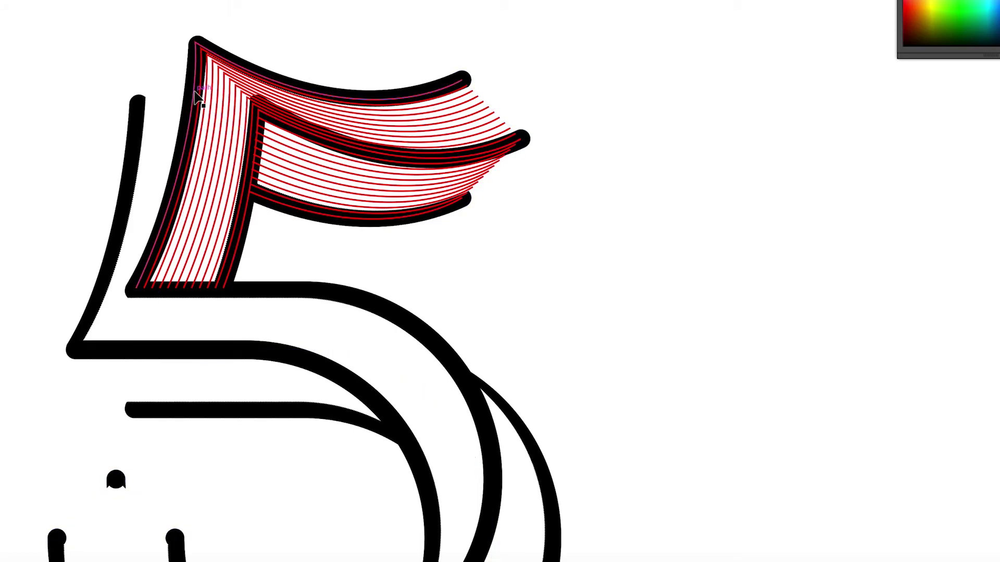
double_click(198, 99)
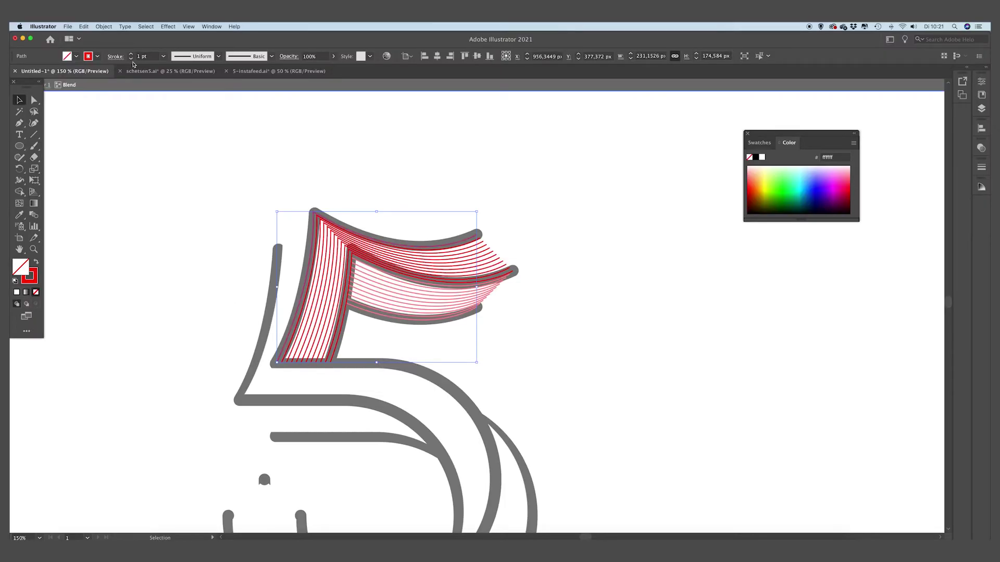
left_click(131, 54)
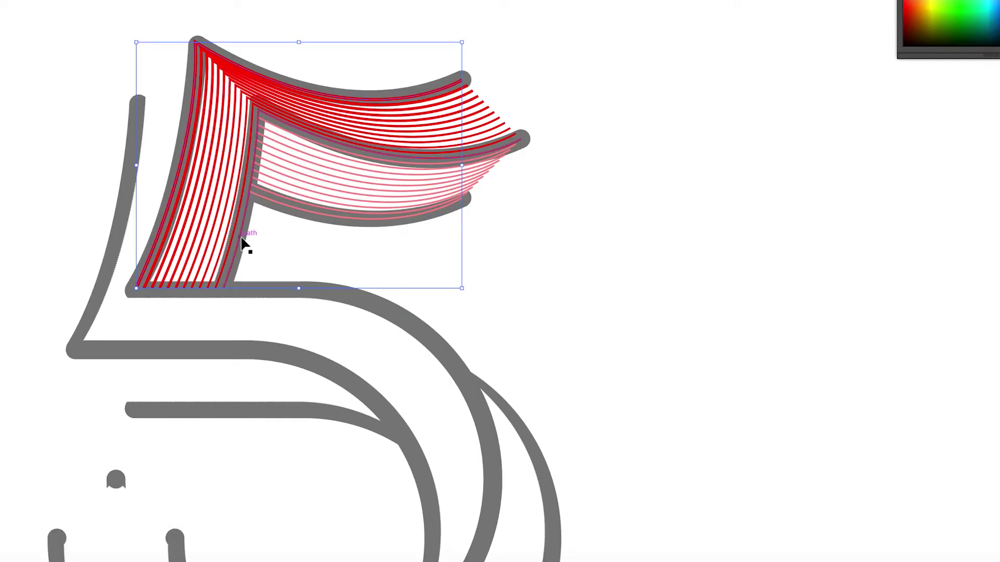
left_click(237, 263)
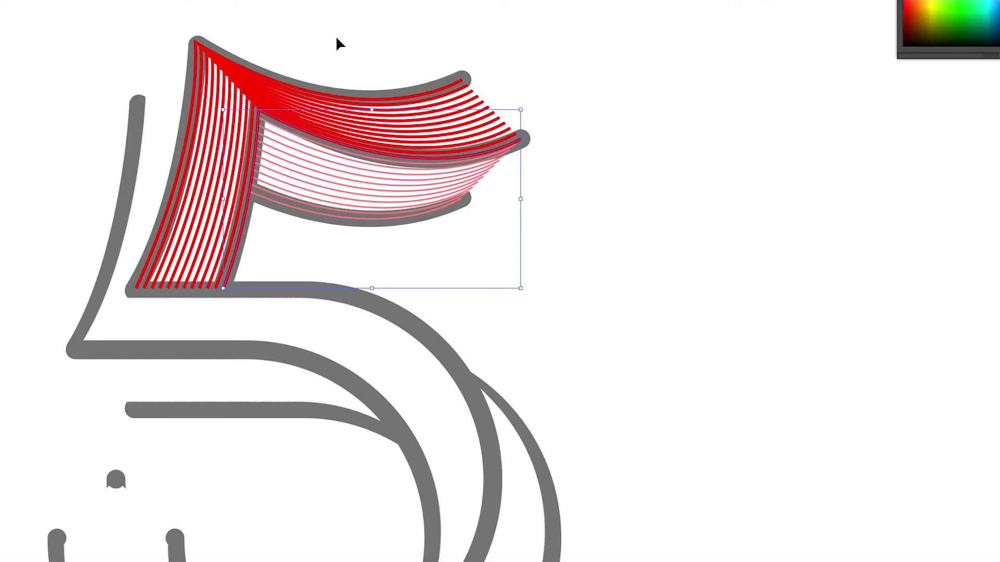
left_click(348, 35)
key("Escape")
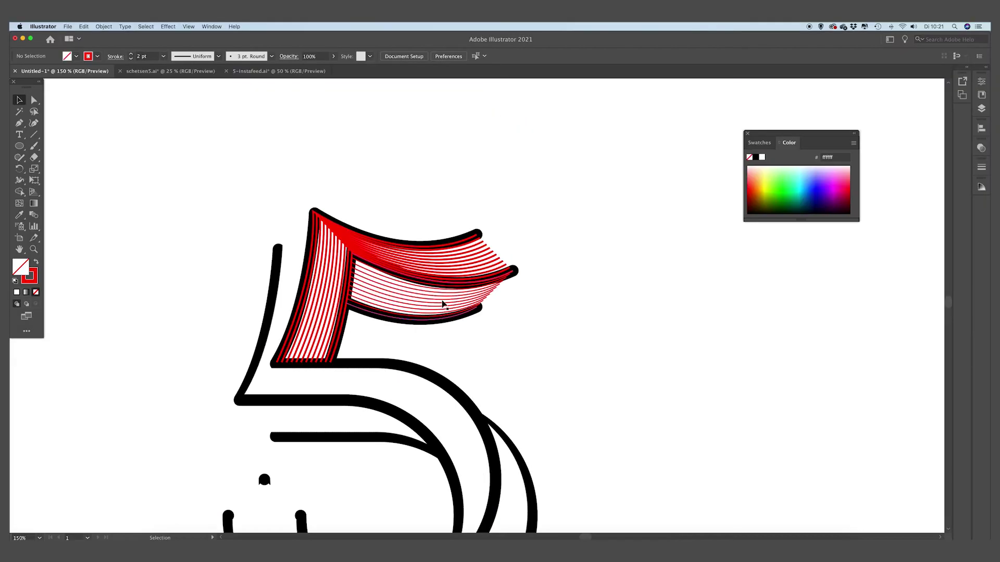
Set the stroke of both source paths in the lower arm blend to 2 pt and exit isolation mode.
left_click(447, 285)
double_click(447, 286)
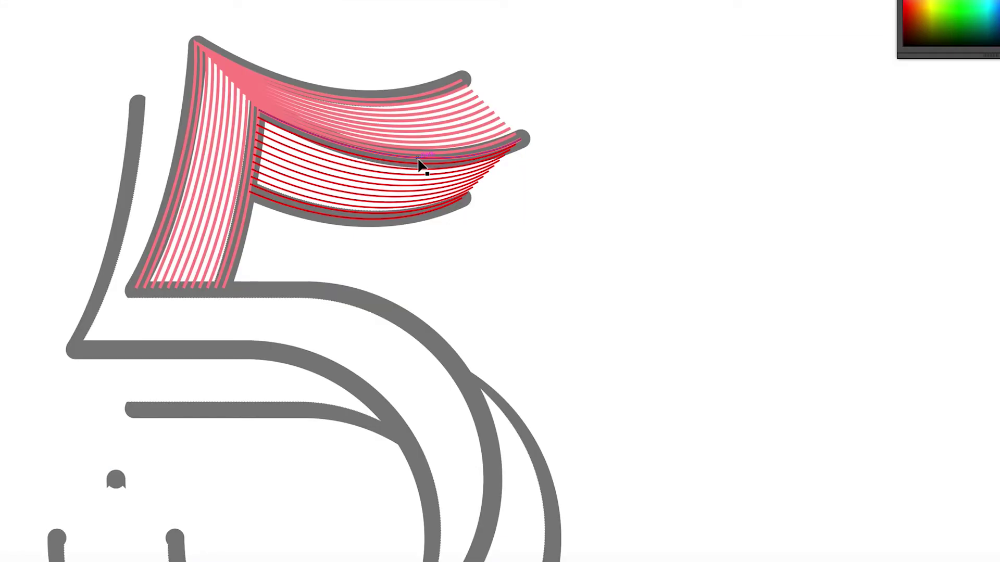
left_click(420, 162)
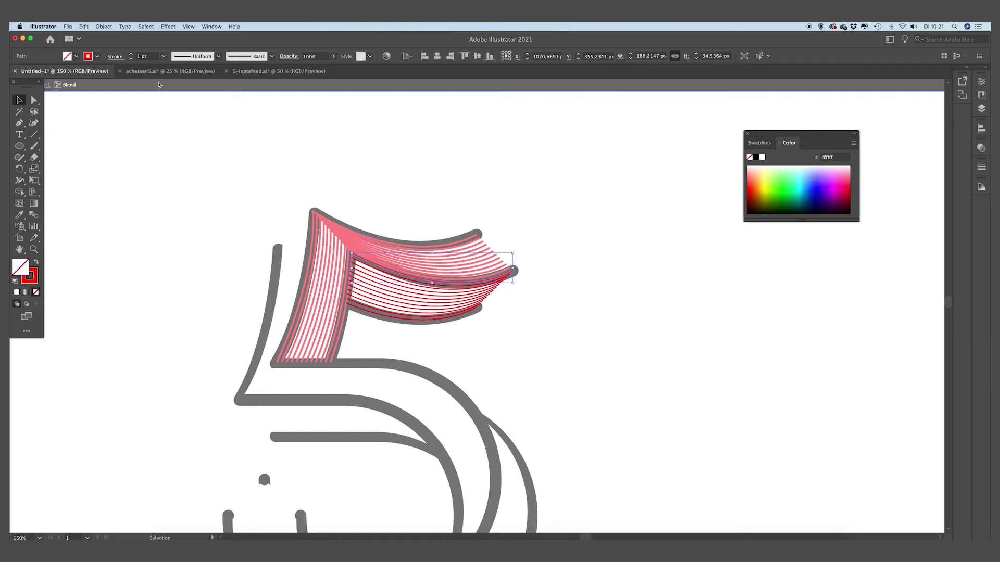
left_click(130, 55)
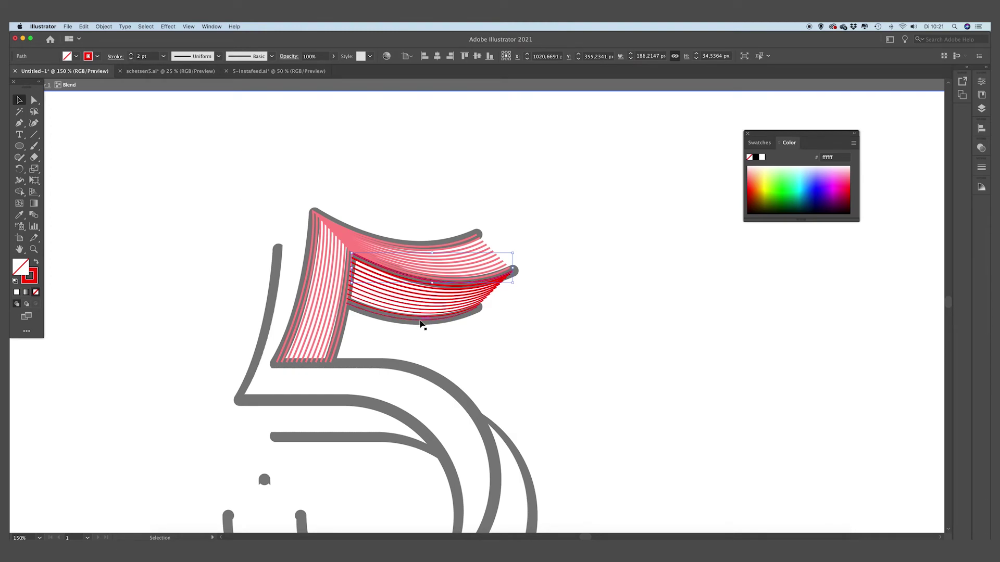
left_click(420, 321)
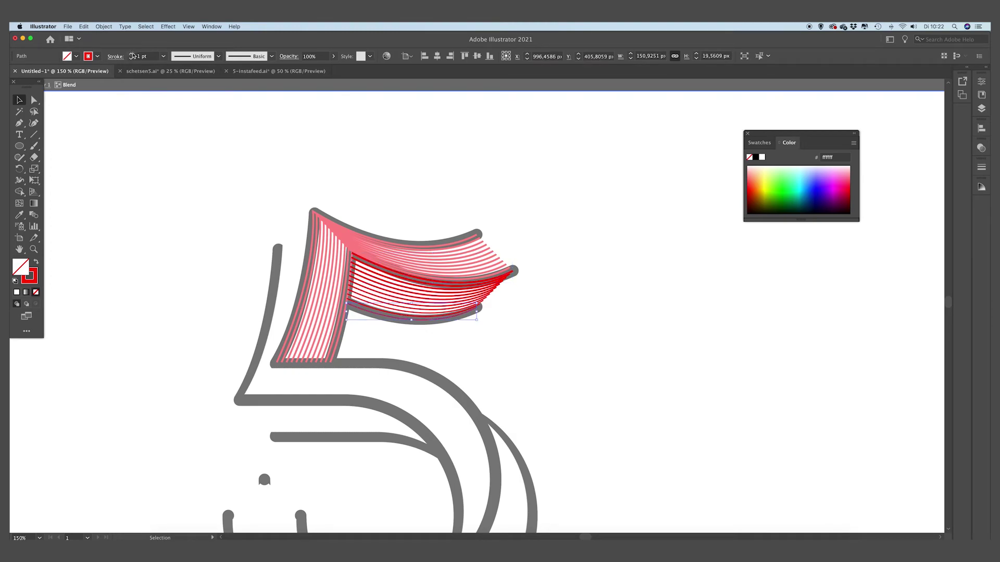
double_click(286, 149)
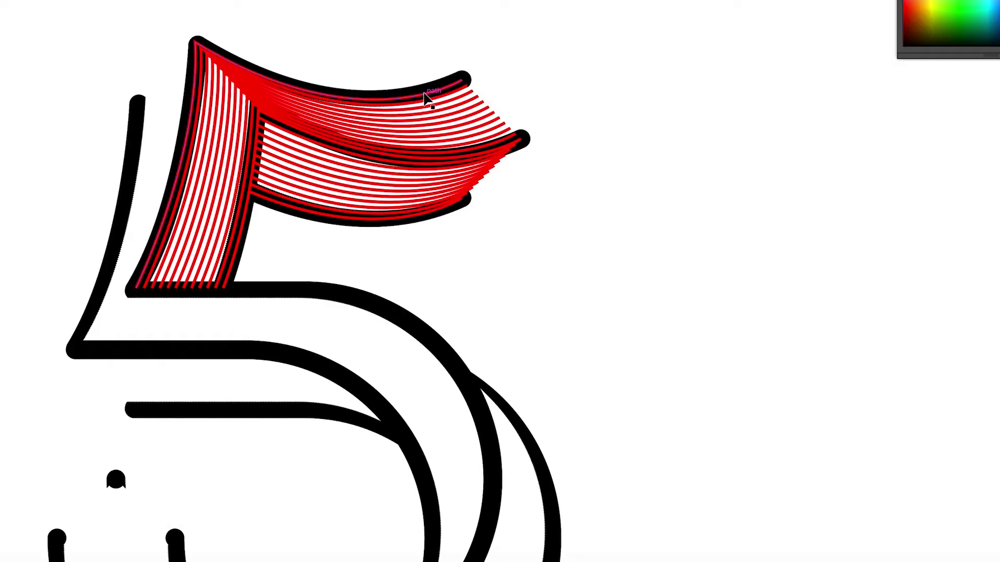
Move the red blends in place onto a new layer above the black 5 and lock Layer 1.
left_click(426, 98)
key("ctrl+x")
left_click(980, 109)
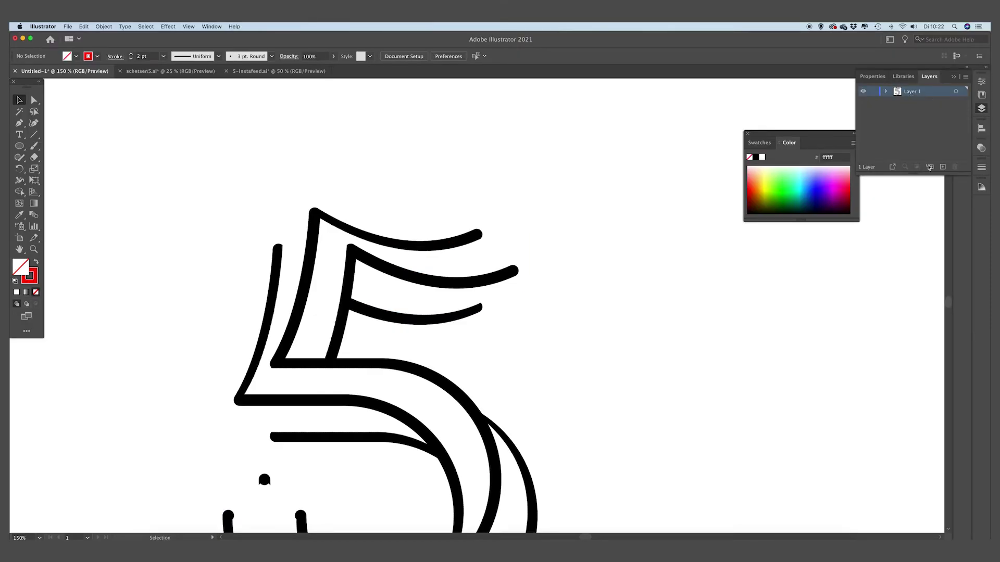
left_click(942, 167)
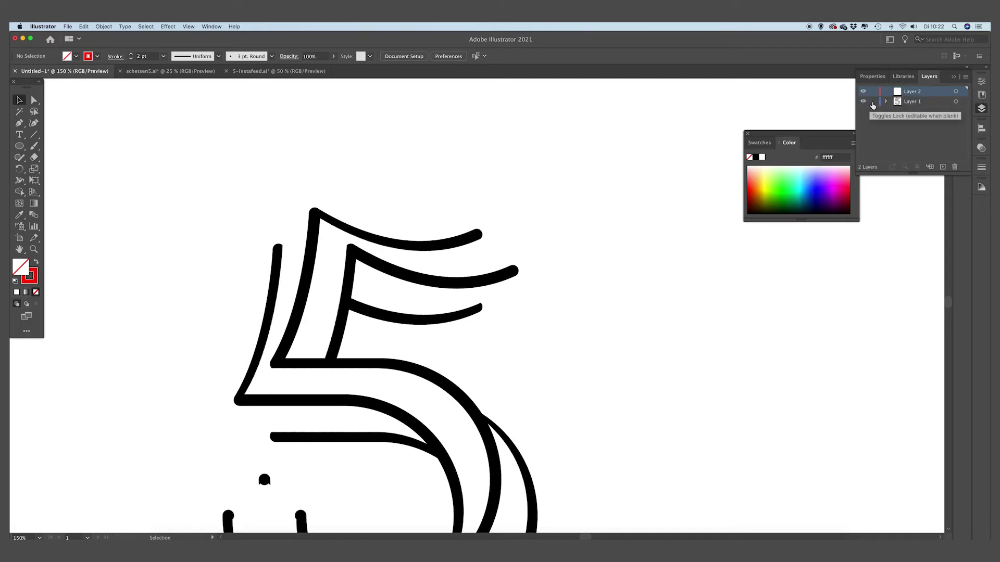
left_click(873, 102)
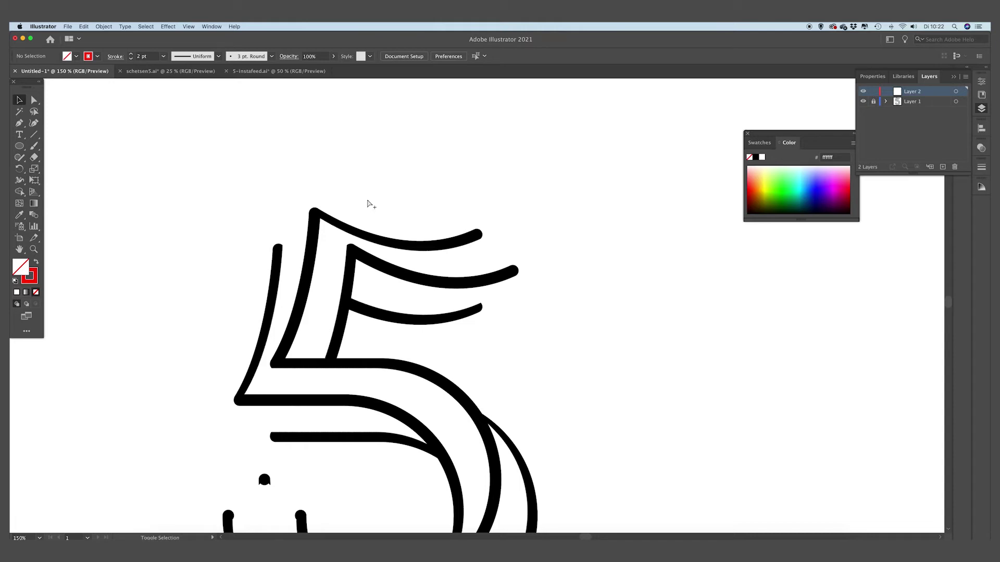
key("super+shift+v")
left_click(497, 343)
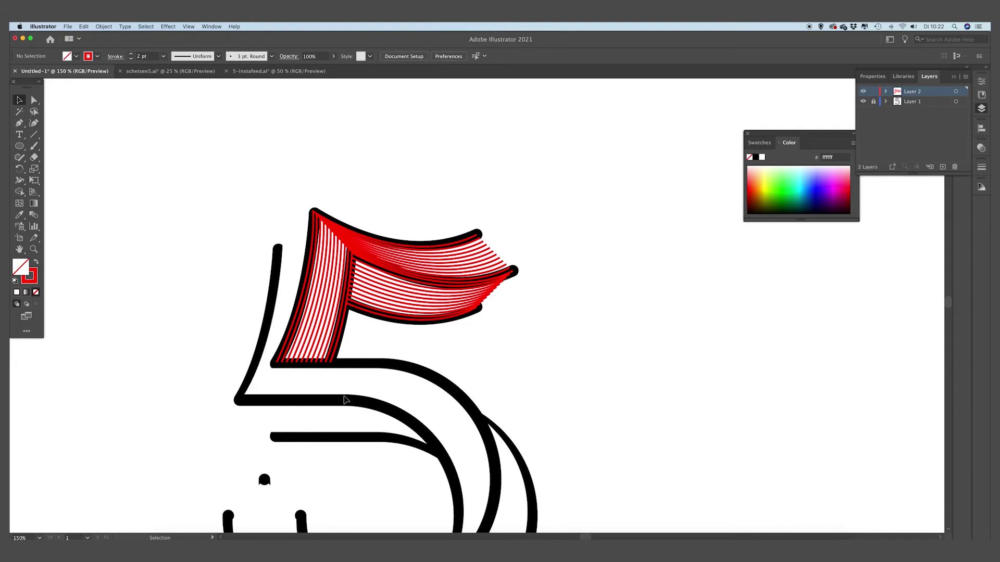
Trace the 5's outer left line down to its corner, along the middle bar and around the inner side of the bowl.
left_click_drag(353, 400, 482, 377)
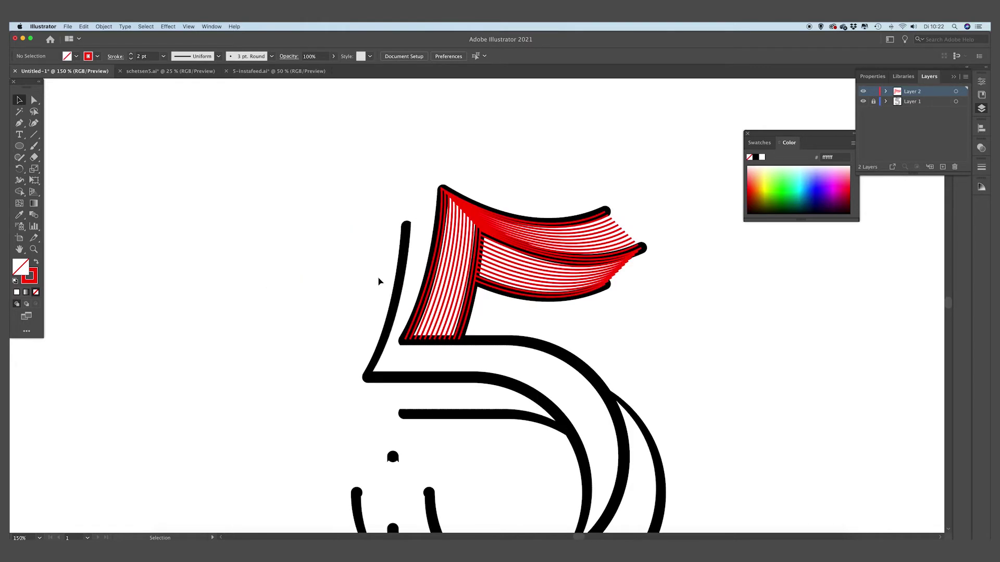
scroll(472, 297, "down", 5)
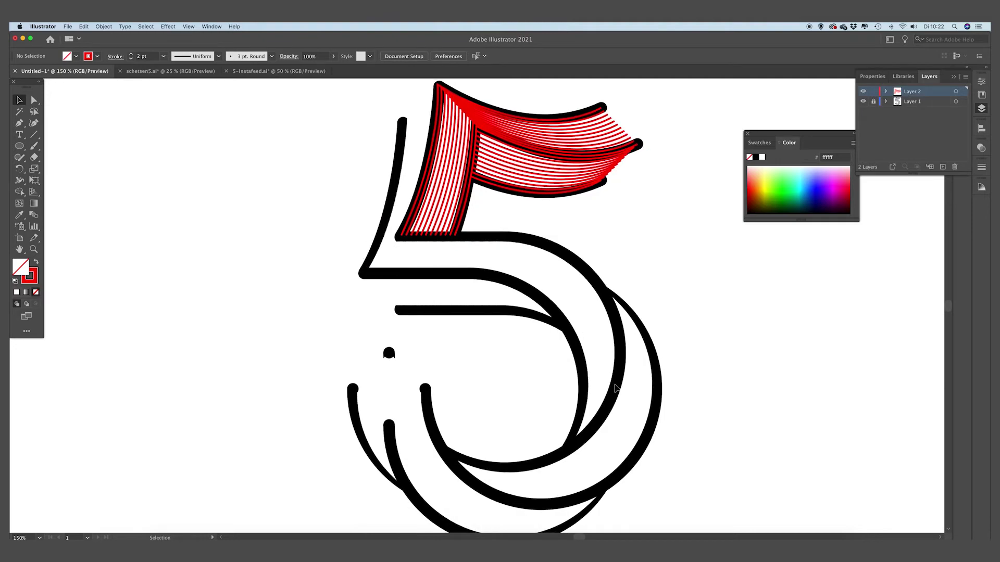
scroll(367, 294, "up", 1)
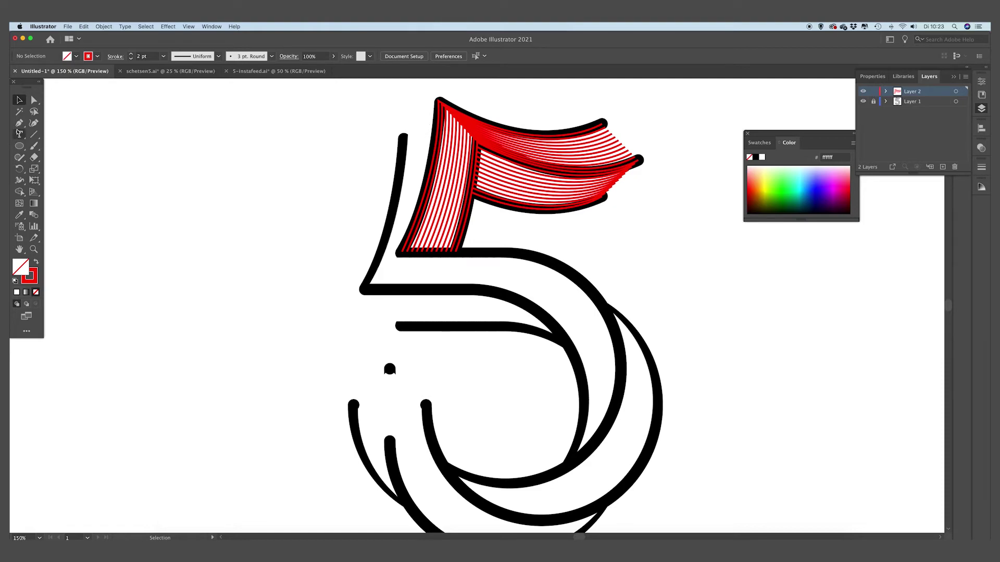
left_click(19, 123)
left_click(402, 137)
left_click_drag(363, 289, 335, 327)
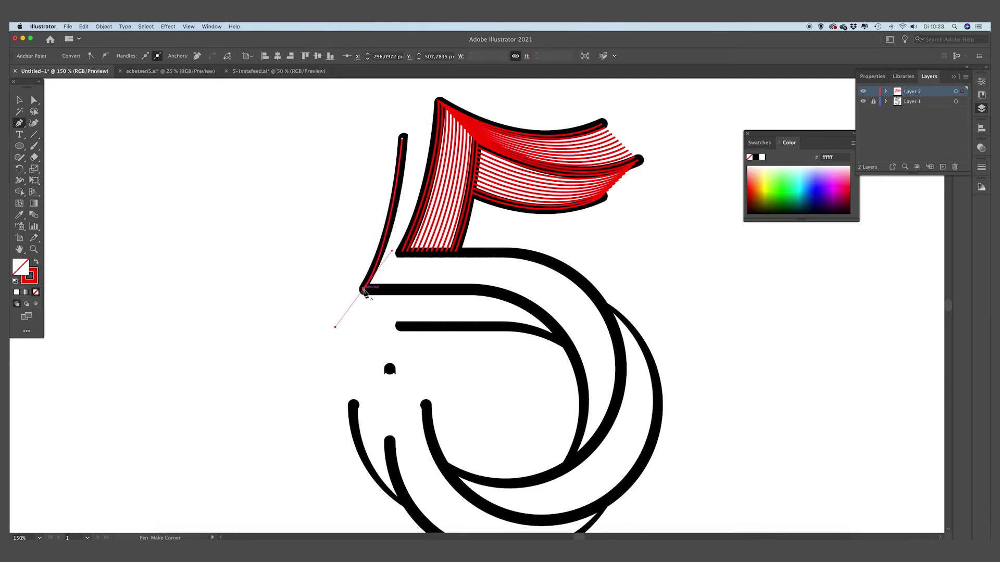
left_click(365, 290)
left_click_drag(475, 289, 494, 289)
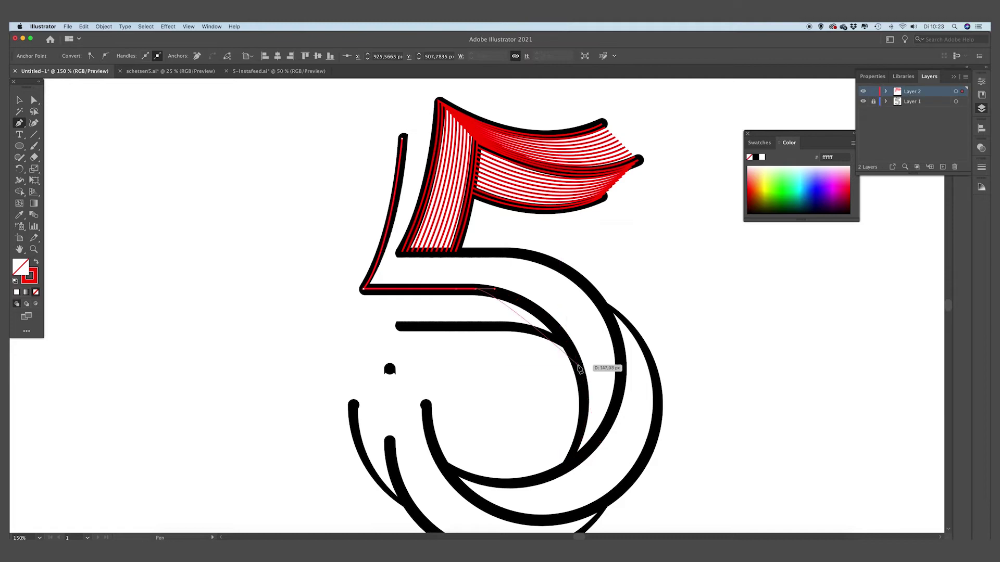
left_click_drag(578, 365, 607, 427)
left_click(562, 470)
Trace the upper bar line from the foot of the stem around the bowl to the end of the previous path.
left_click(34, 100)
left_click(401, 252)
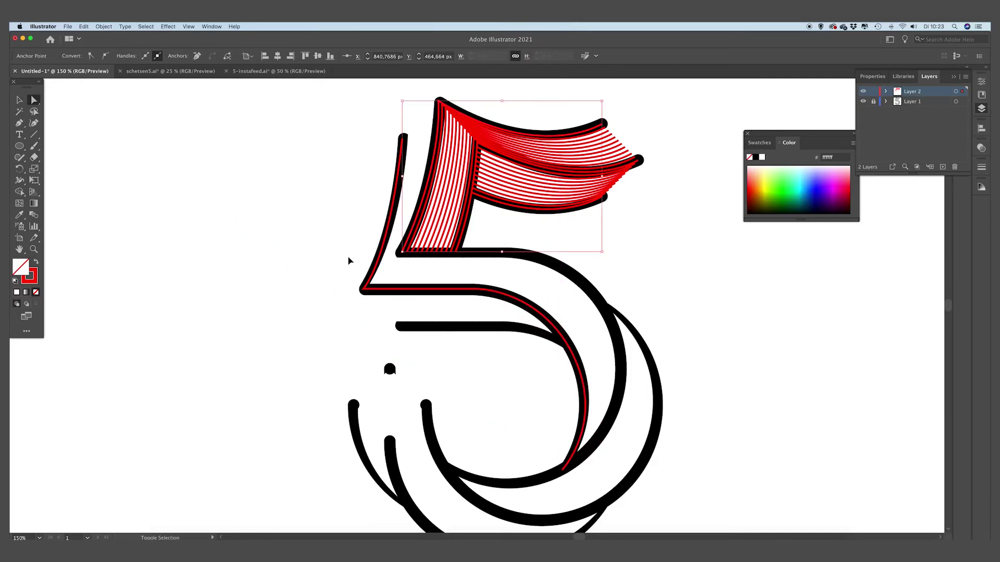
key("p")
left_click(505, 252)
left_click_drag(613, 328, 630, 392)
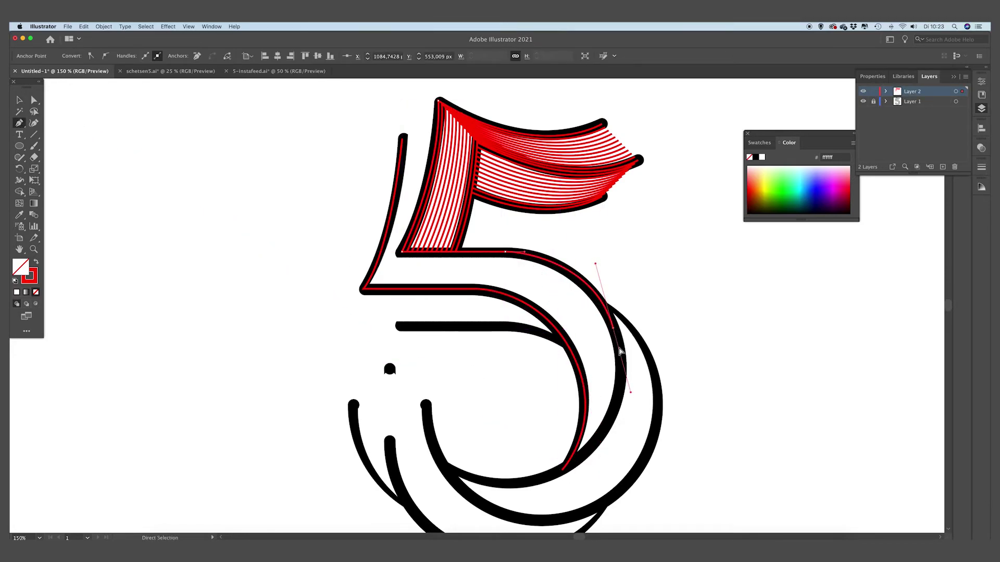
left_click_drag(567, 468, 515, 509)
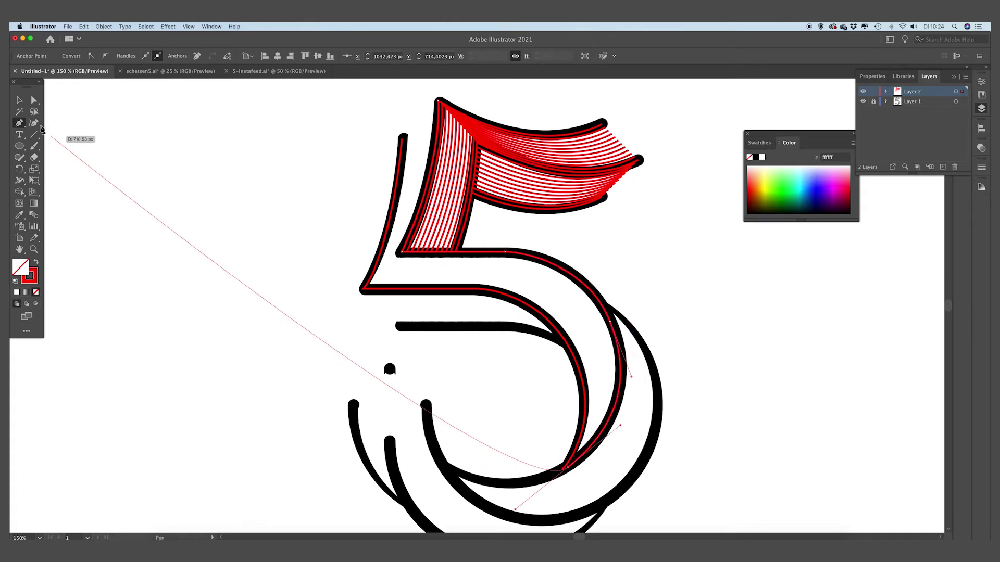
Refine the end anchor and handle of the upper bar path so its curve follows the bowl, and deselect the path.
left_click(34, 100)
left_click_drag(567, 467, 563, 470)
left_click_drag(616, 428, 618, 425)
left_click(610, 321)
left_click(324, 209)
Add an anchor point on the upper bar path where the outer arc branches off and split the path there.
key("p")
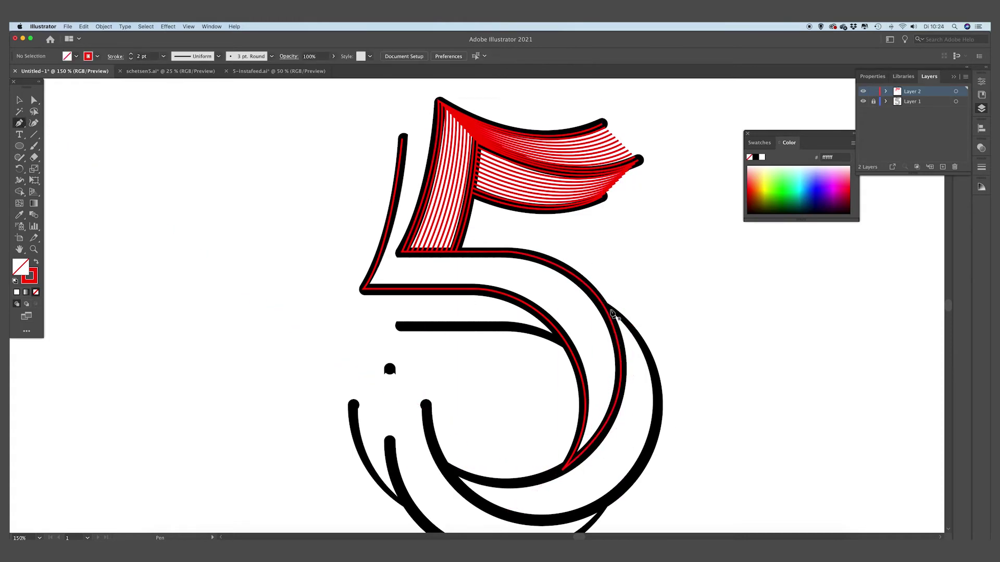
key("v")
left_click(615, 318)
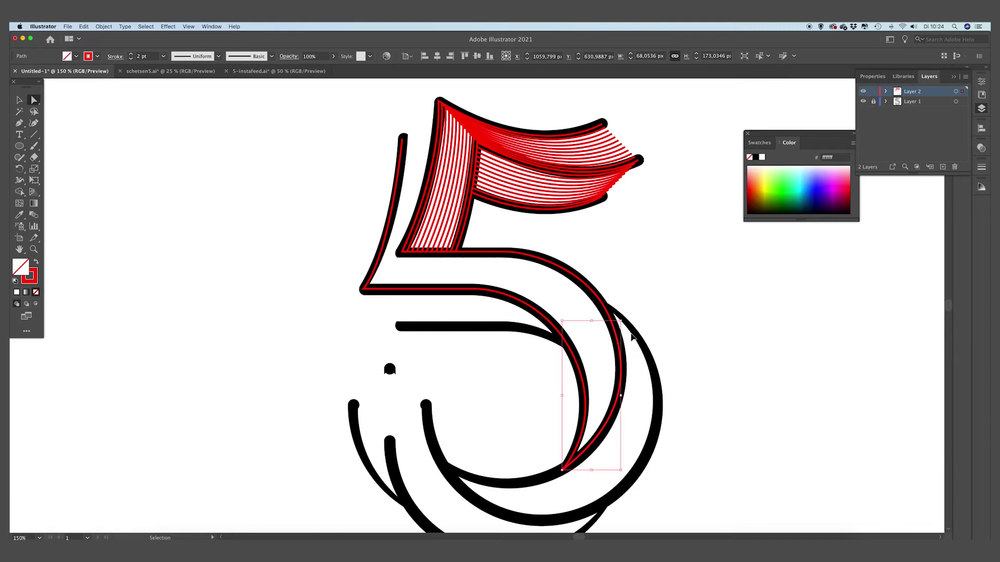
left_click_drag(19, 123, 52, 128)
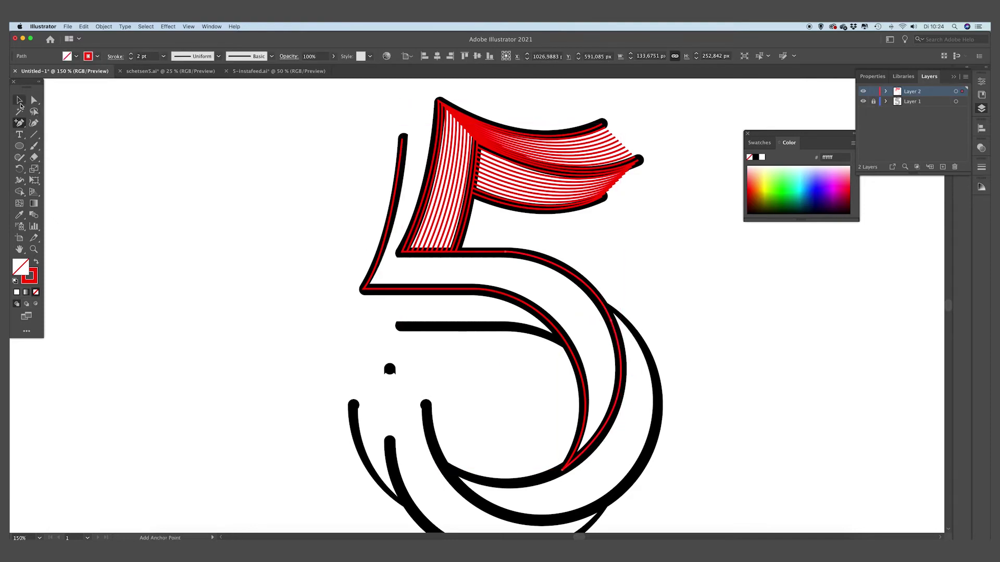
left_click(20, 106)
key("p")
left_click(603, 305)
key("a")
left_click(505, 252)
key("Delete")
Trace the outer arc from its branch point on the bowl around the lower curve to the dot at its inner left end.
key("p")
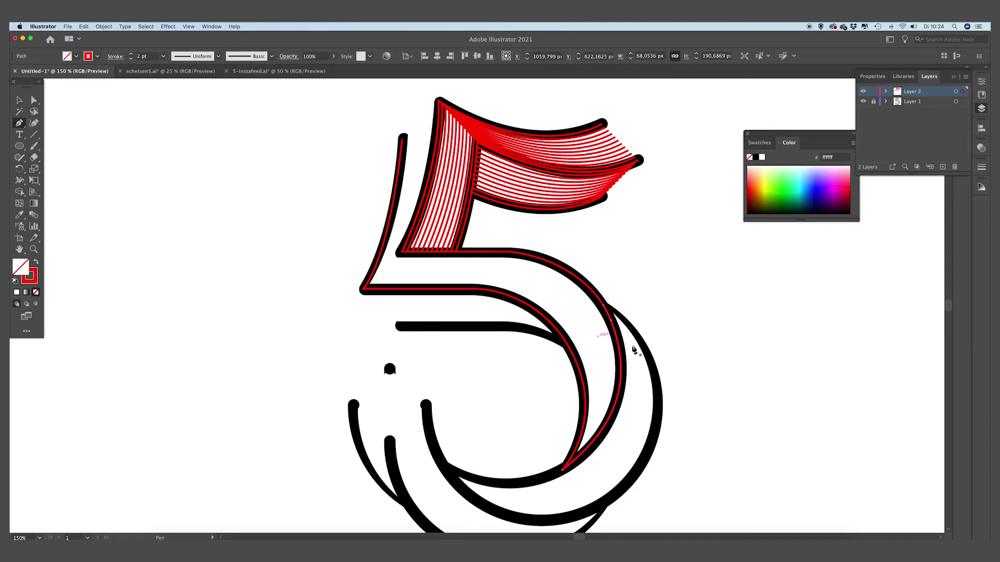
left_click(612, 310)
scroll(661, 383, "down", 3)
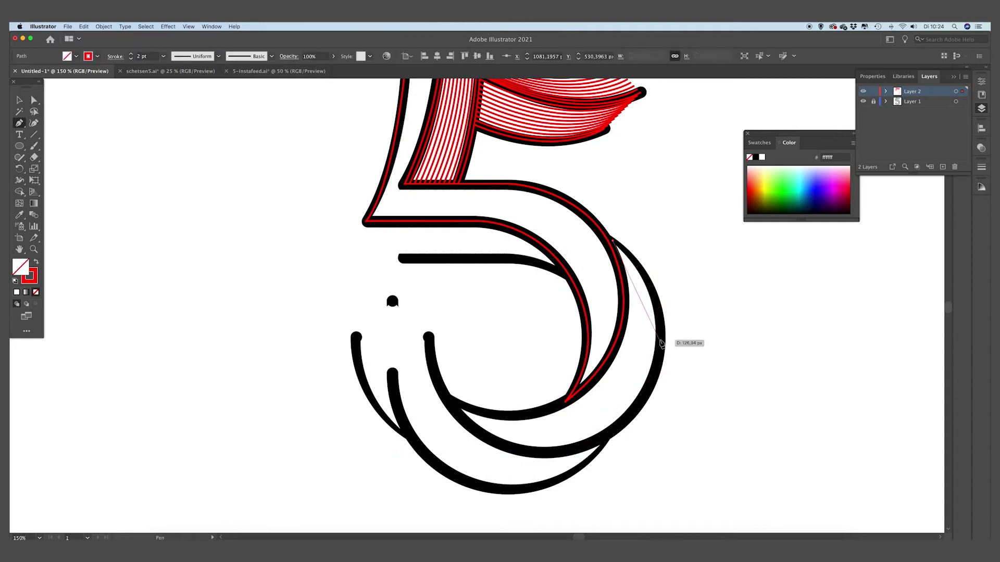
left_click_drag(660, 342, 656, 410)
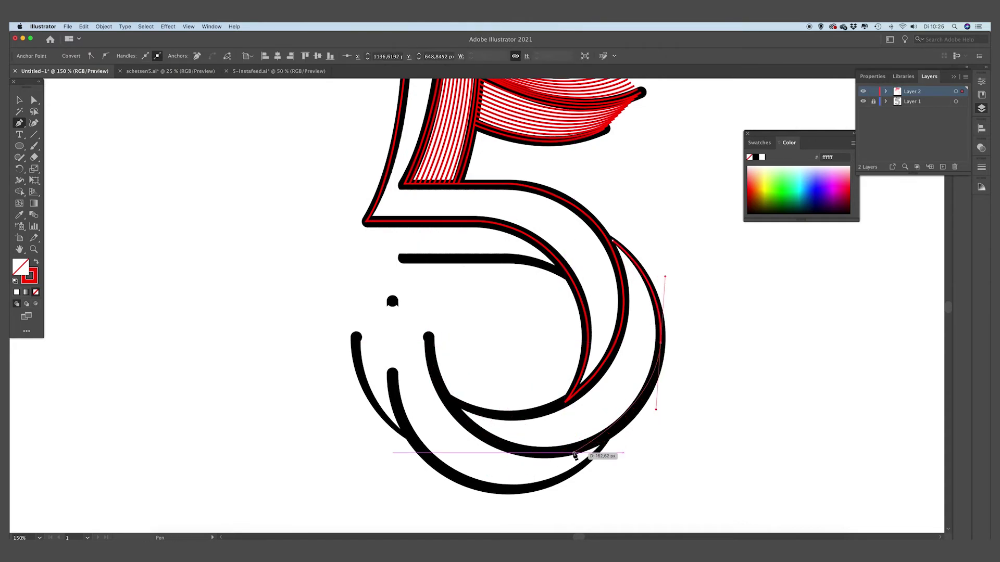
left_click_drag(575, 451, 544, 459)
left_click_drag(429, 338, 416, 228)
left_click(19, 100)
Extend the short bowl path from its lower end along the inner bottom curve to where it meets the outer arc.
left_click(622, 323)
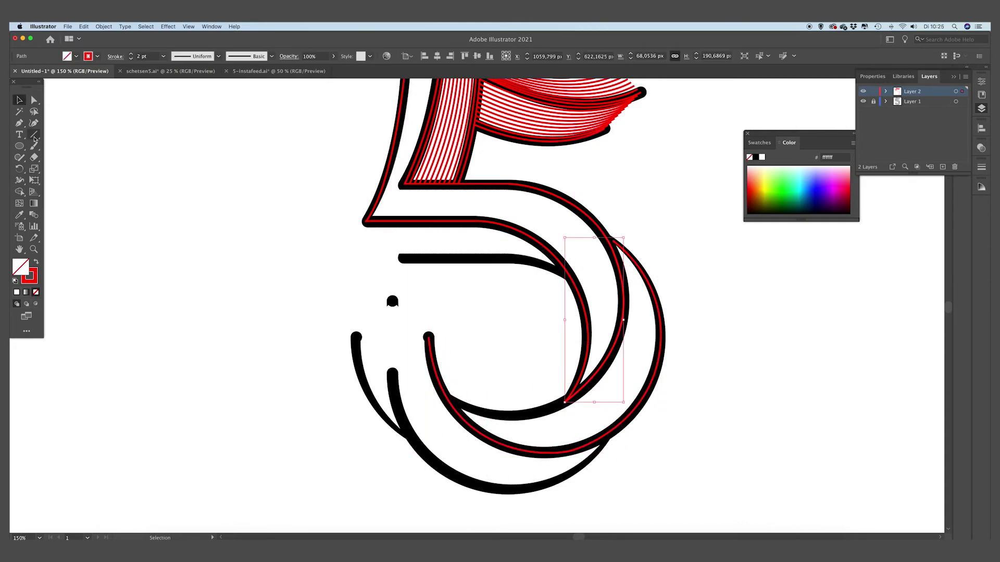
left_click(19, 123)
left_click_drag(564, 402, 523, 429)
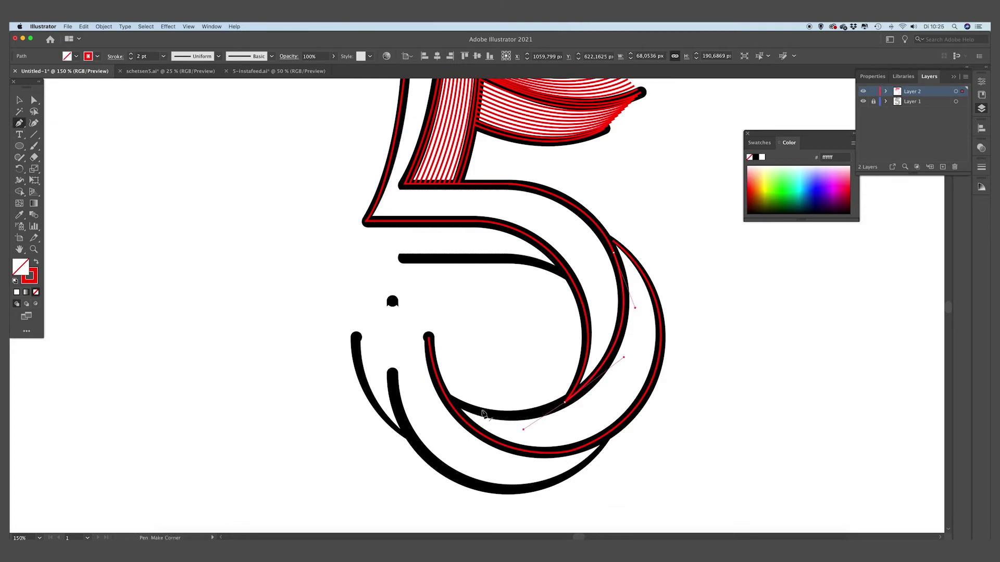
left_click_drag(445, 396, 64, 125)
Add an anchor point on the outer arc where the inner bottom curve meets it, and delete the arc's end segments there.
left_click(32, 104)
left_click(429, 338)
left_click(446, 399)
left_click(33, 102)
left_click(429, 337)
key("Delete")
left_click(34, 100)
left_click(563, 453)
key("Delete")
Redraw the lower part of the outer arc from the inner bottom curve's end to the cut end near the lower right junction.
left_click_drag(447, 399, 482, 457)
left_click_drag(574, 449, 597, 446)
left_click(610, 431)
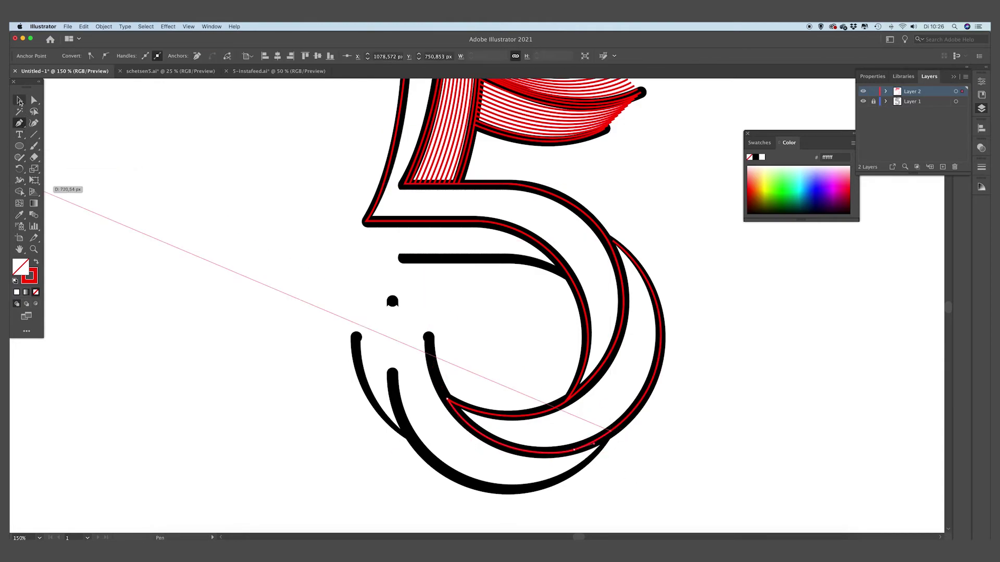
left_click(19, 100)
Trace the remaining end of the outer arc from that junction up to its left dot.
left_click(19, 123)
mouse_move(447, 399)
left_mouse_down()
mouse_move(430, 369)
mouse_move(447, 398)
left_mouse_up()
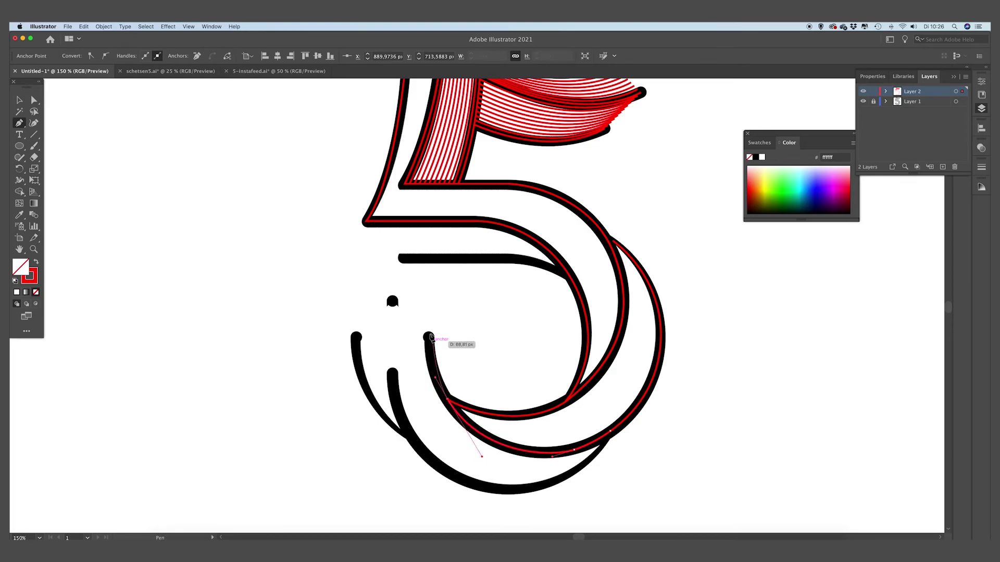
left_click_drag(428, 338, 428, 320)
left_click(19, 100)
Trace the bottommost arc from its left dot around the underside of the 5 to its junction with the outer arc.
left_click(20, 122)
left_click(392, 372)
left_click_drag(462, 481, 531, 507)
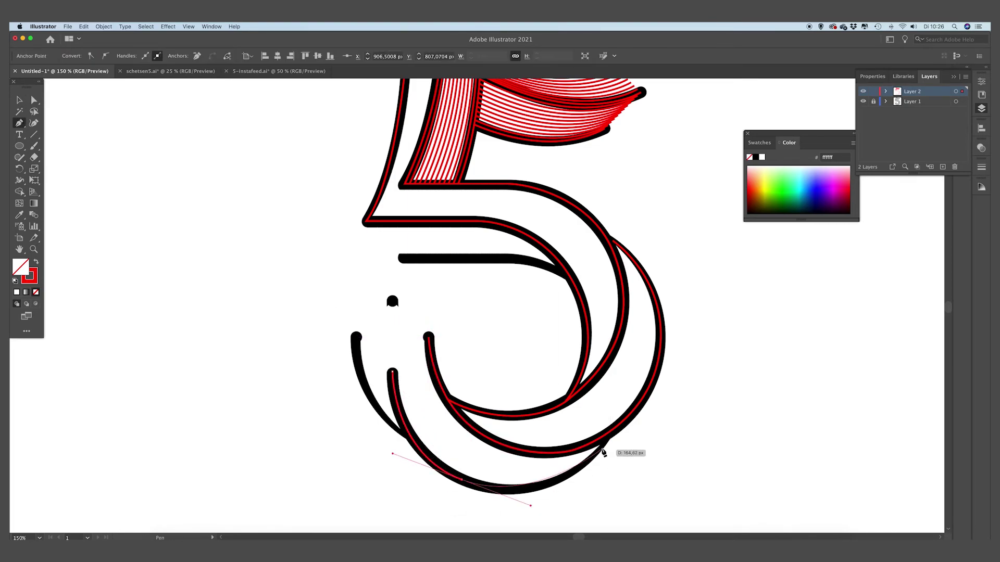
left_click_drag(604, 442, 611, 431)
left_click(20, 100)
left_click(20, 123)
left_click(356, 337)
key("super+z")
Add an anchor point on the bottommost arc where the far-left arc meets it and split the path there.
key("a")
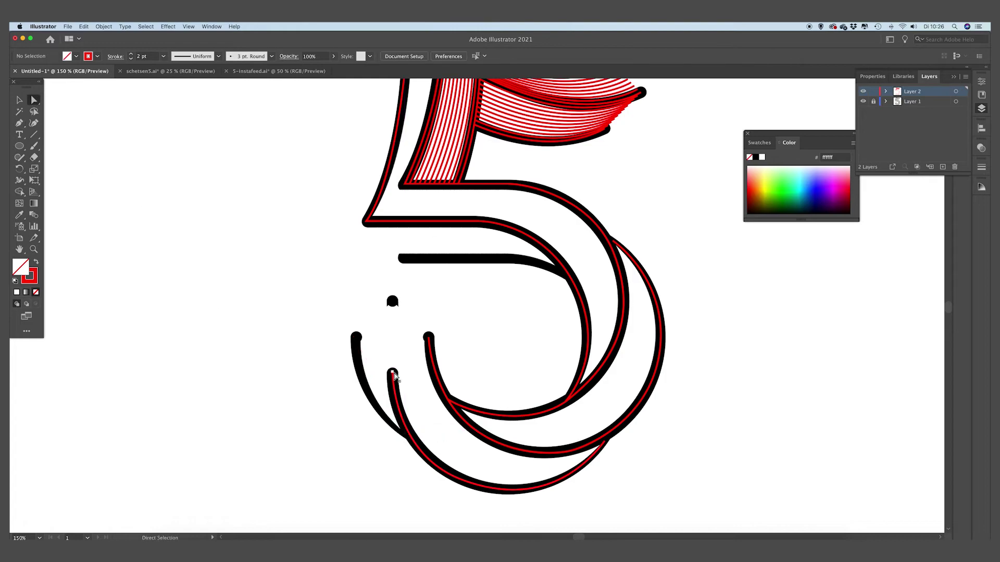
left_click(393, 373)
key("plus")
left_click(411, 436)
left_click(34, 100)
left_click(462, 480)
left_click(484, 503)
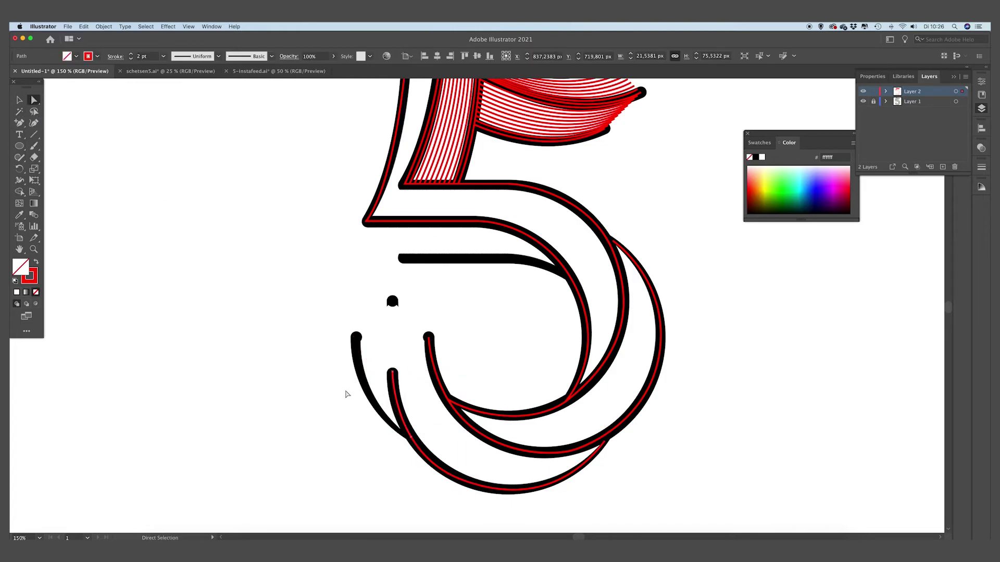
Trace the far-left arc from its upper dot down to the bottommost arc and deselect it.
left_click(19, 123)
left_click(354, 337)
left_click_drag(406, 436, 449, 462)
left_click(34, 100)
left_click(203, 198)
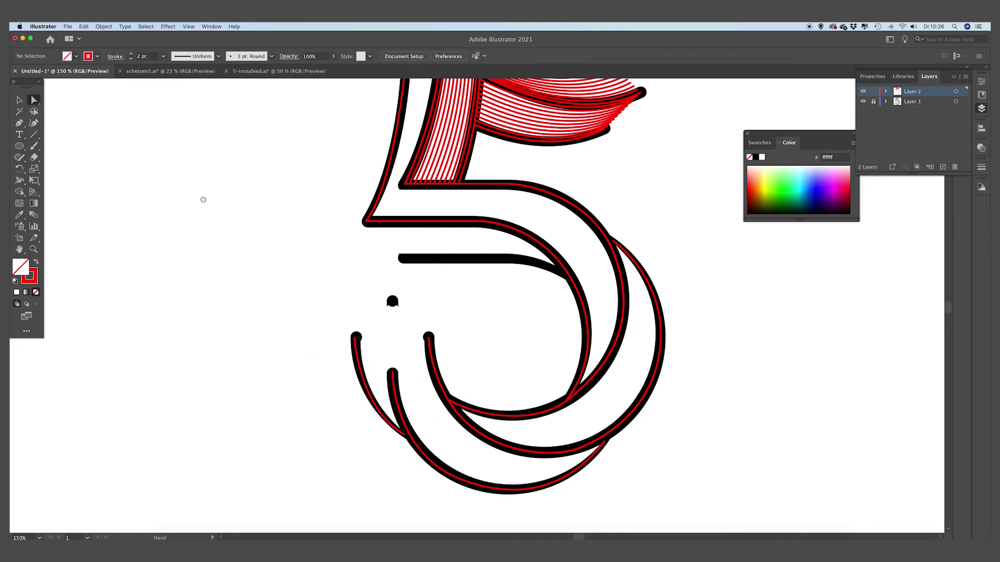
Add an anchor point on the middle bar's lower path where the short lower bar joins it, and split the path there.
scroll(203, 199, "up", 1)
left_click(393, 449)
left_click(252, 286)
scroll(252, 286, "up", 1)
scroll(252, 285, "down", 1)
left_click(19, 123)
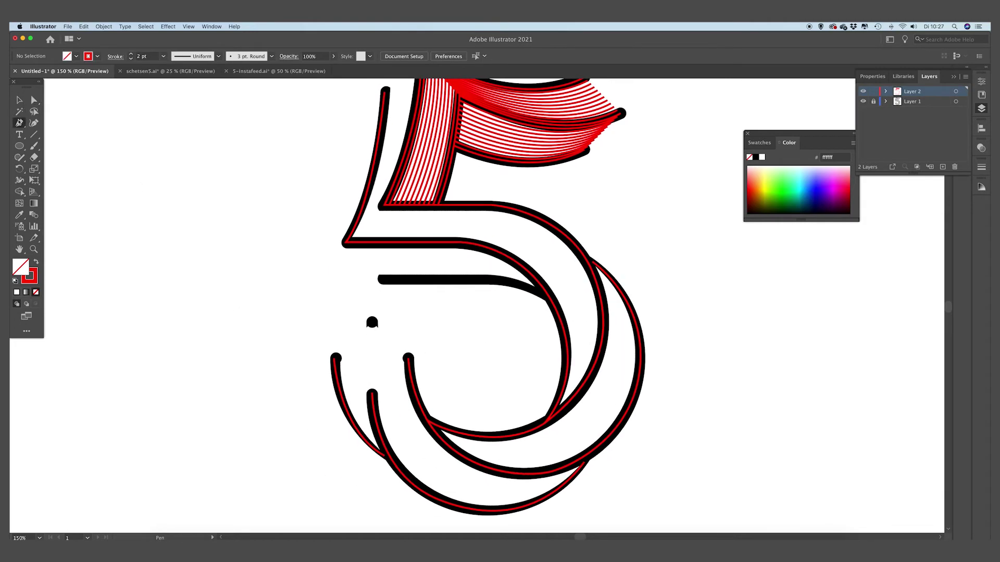
left_click(33, 100)
left_click(463, 243)
left_click(19, 123)
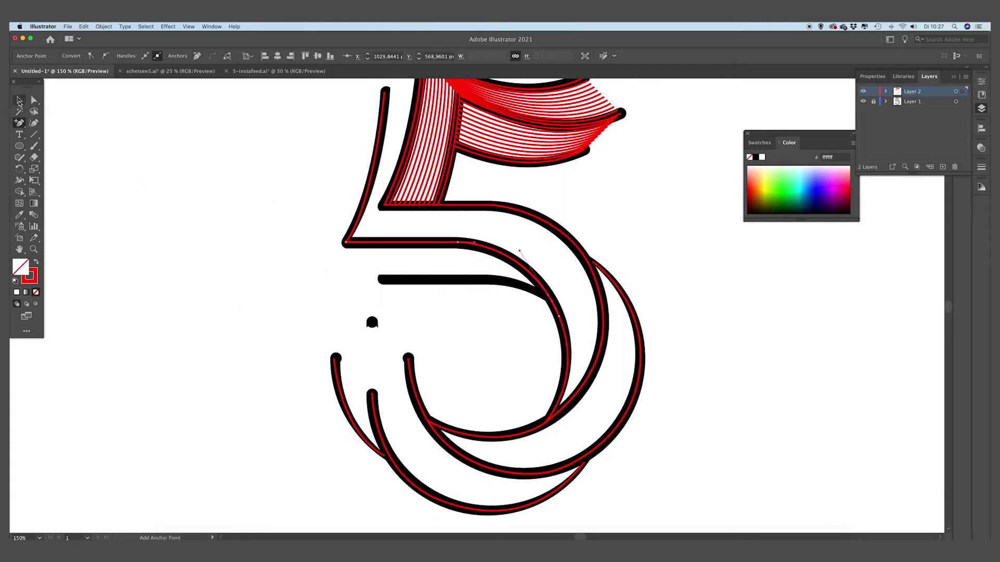
Trace the short lower bar from its left end along its curve to the bowl, and deselect the path.
left_click(382, 280)
mouse_move(484, 279)
left_mouse_down()
mouse_move(557, 303)
mouse_move(505, 280)
left_mouse_up()
key("a")
left_click(291, 271)
Draw a path from the far-left arc's lower junction up to the isolated dot, adjust its curve and deselect it.
scroll(291, 271, "left", 1)
left_click(20, 122)
left_click_drag(404, 456, 391, 441)
left_click_drag(385, 321, 386, 307)
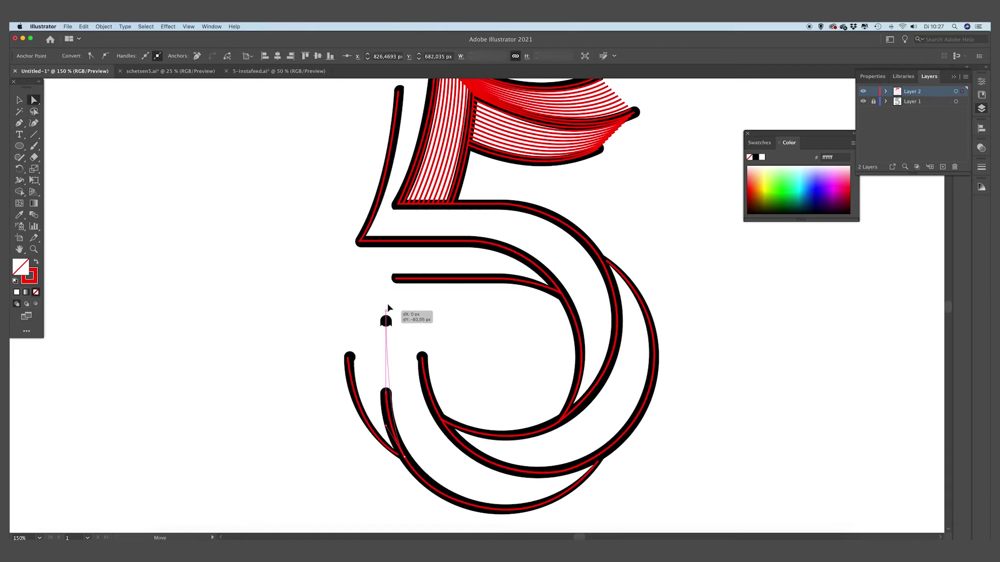
key("a")
left_click_drag(392, 441, 376, 419)
left_click(370, 459)
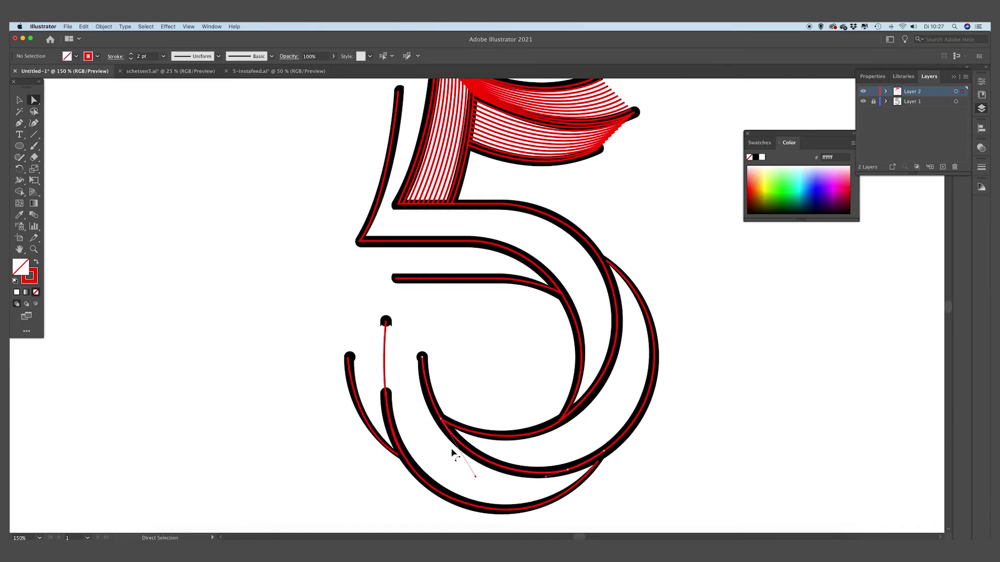
left_click(452, 492)
key("v")
key("super+minus")
left_click(233, 189)
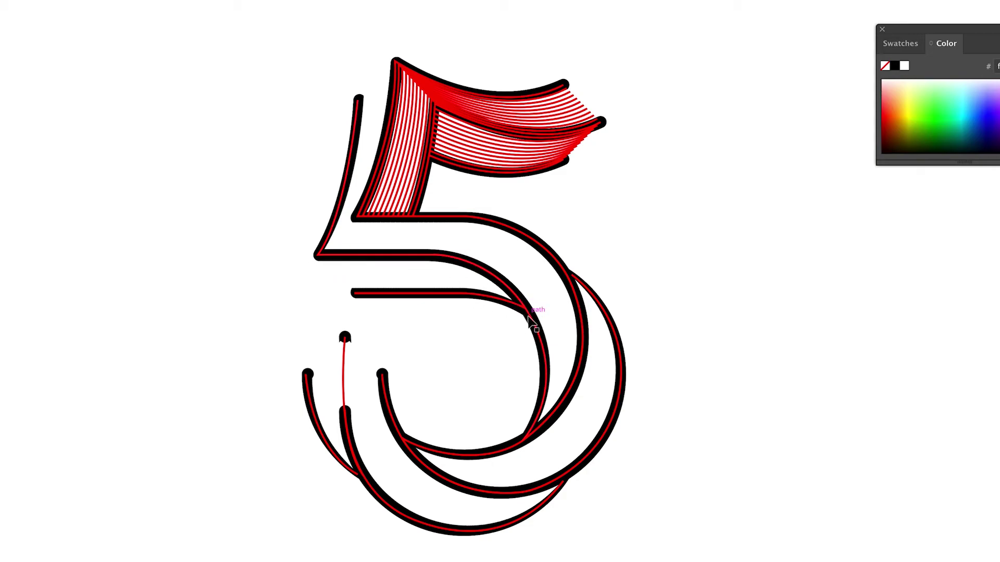
Check where the middle bar's lower path and the short lower bar's path end by selecting each in turn.
left_click(515, 308)
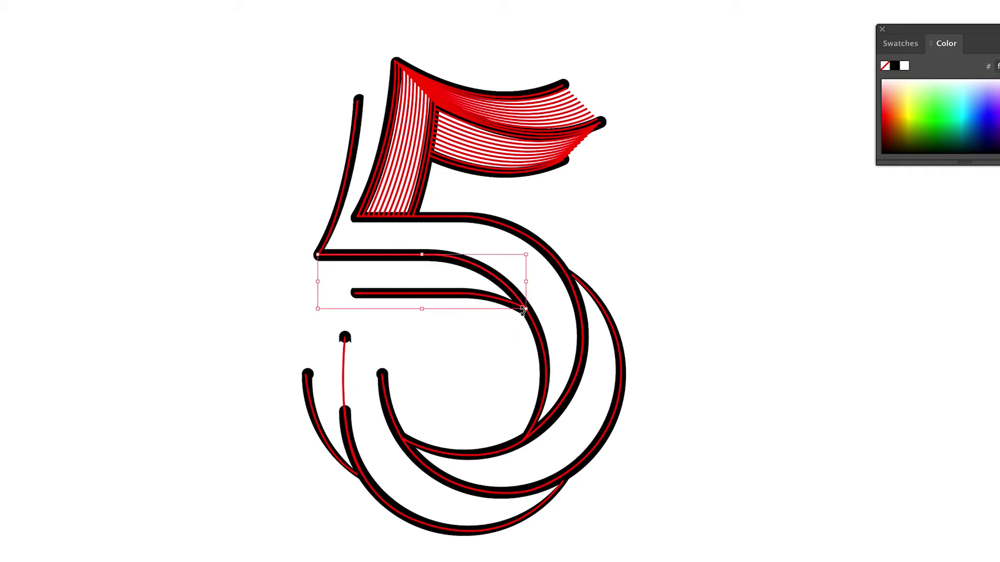
left_click(488, 301)
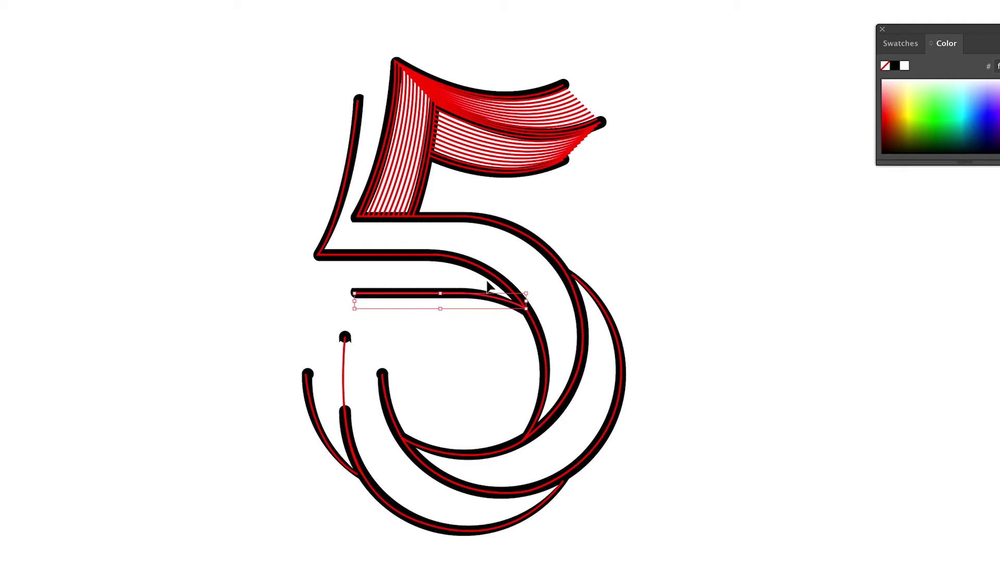
left_click(328, 147)
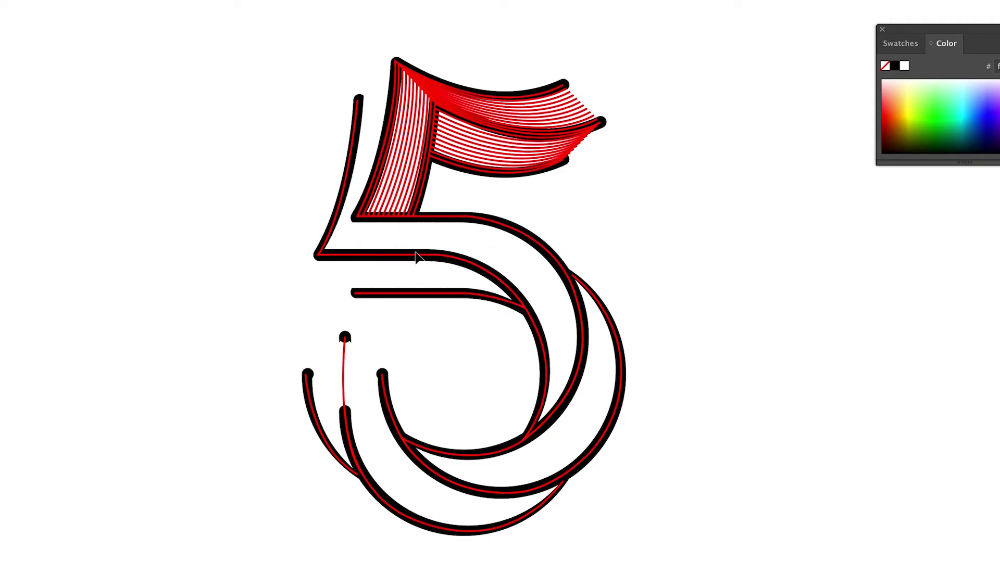
Blend the upper bar and bowl path with the 5's outer left path, and deselect the blend.
left_click(490, 217)
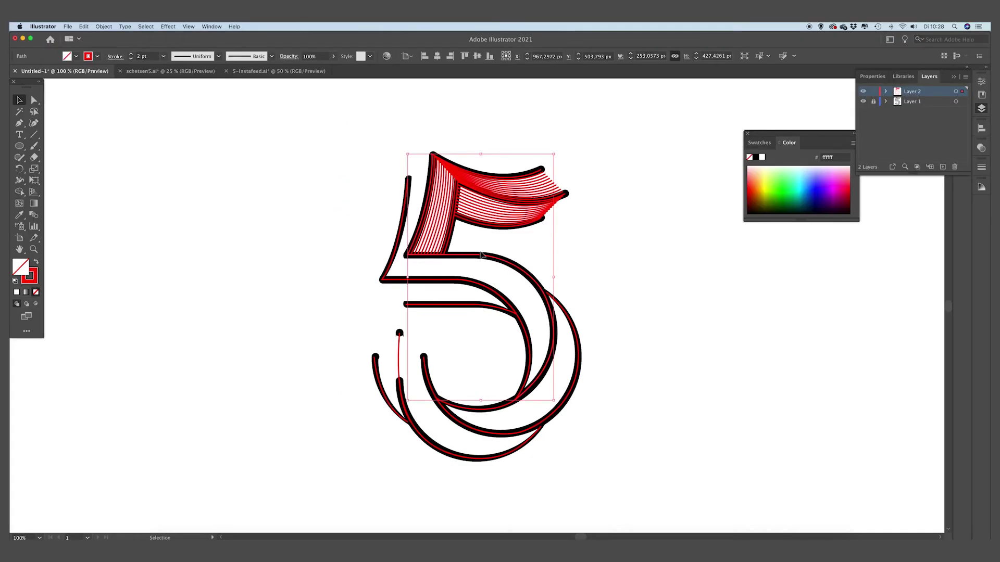
left_click(400, 232, "shift")
left_click(108, 26)
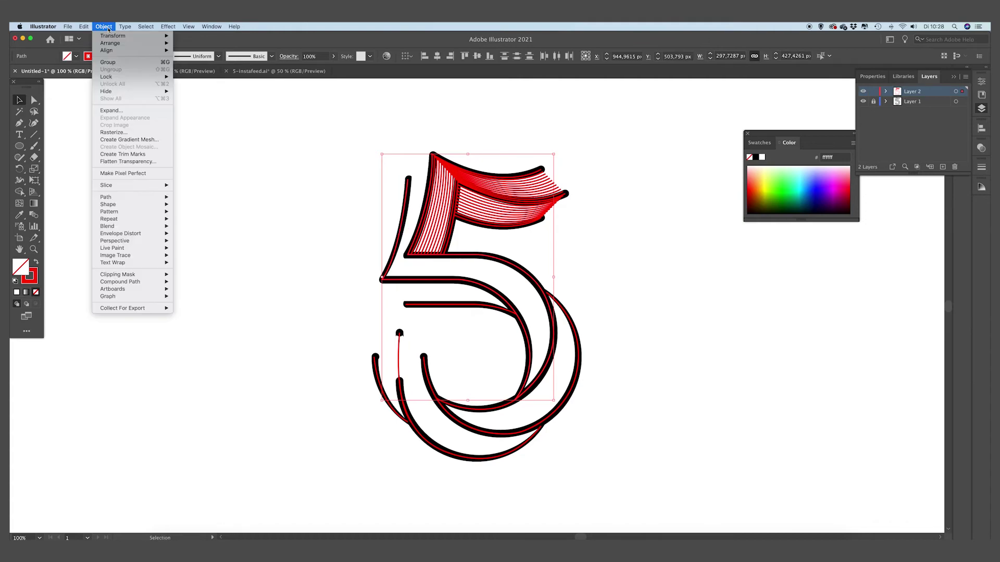
mouse_move(151, 226)
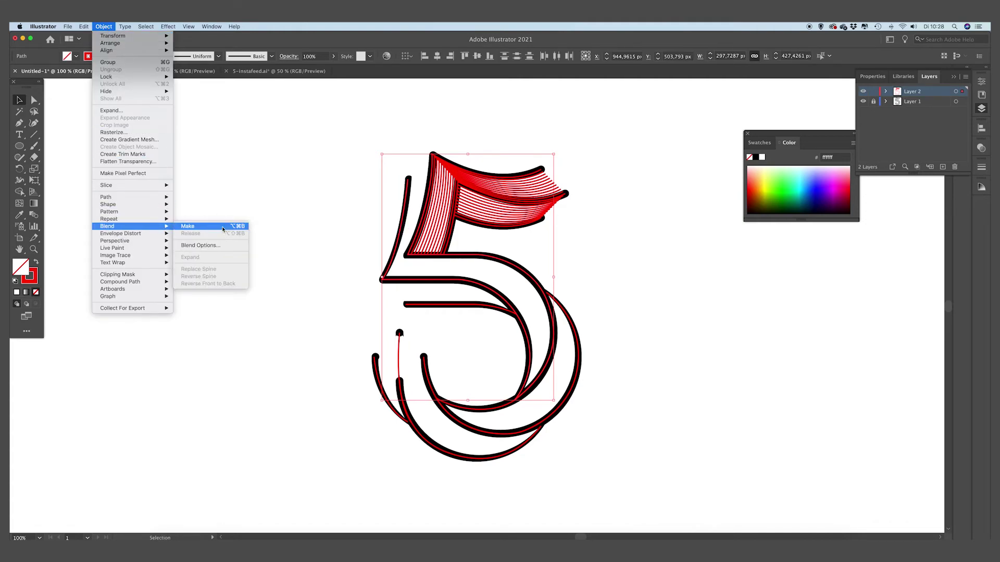
left_click(222, 227)
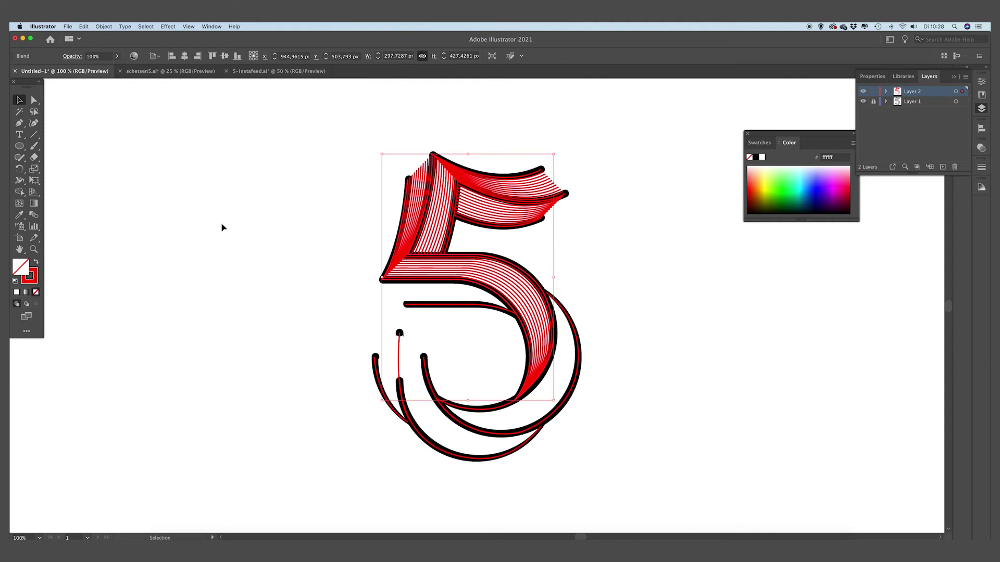
left_click(222, 227)
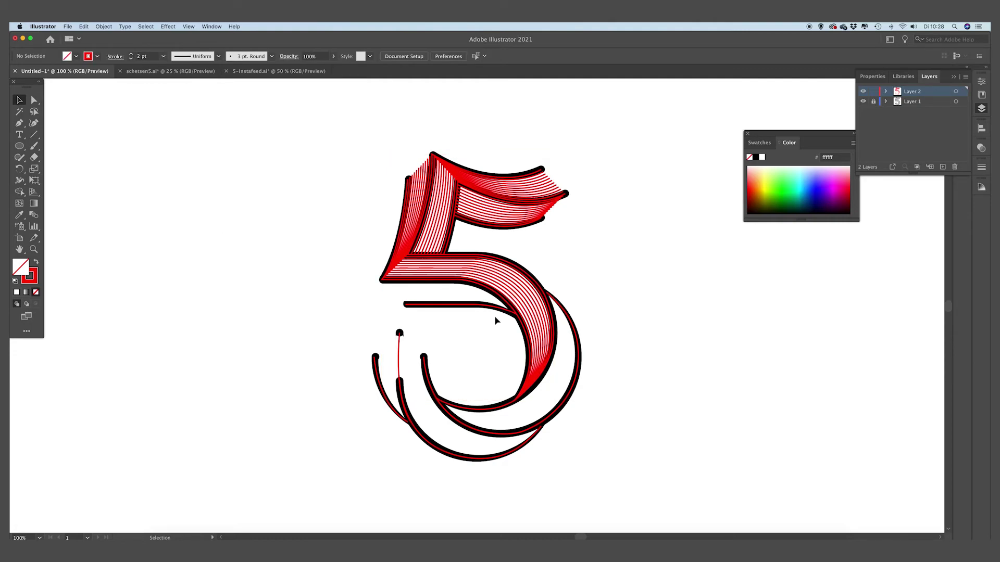
Blend the middle bar's lower path with the short lower bar's path.
left_click(426, 284)
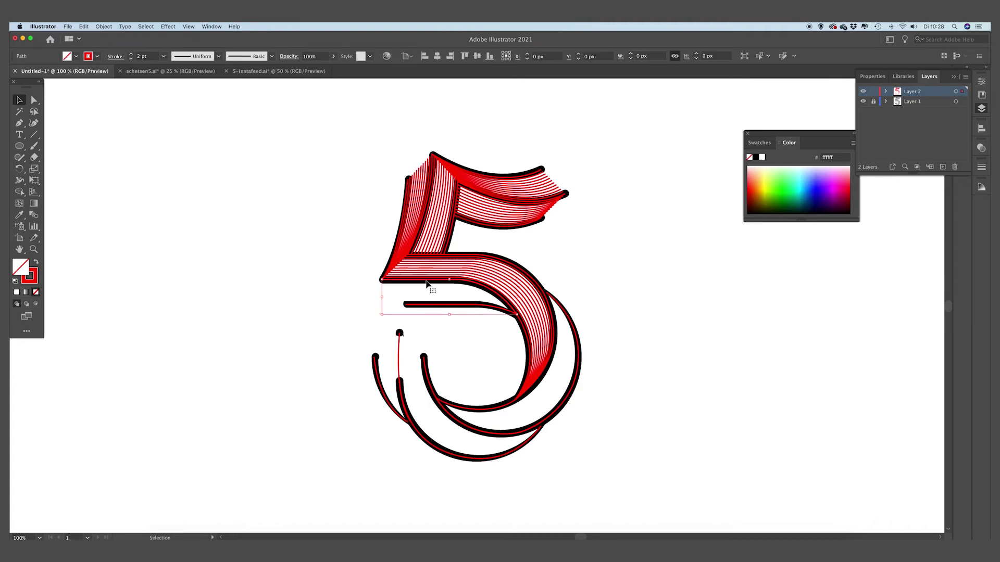
left_click(104, 26)
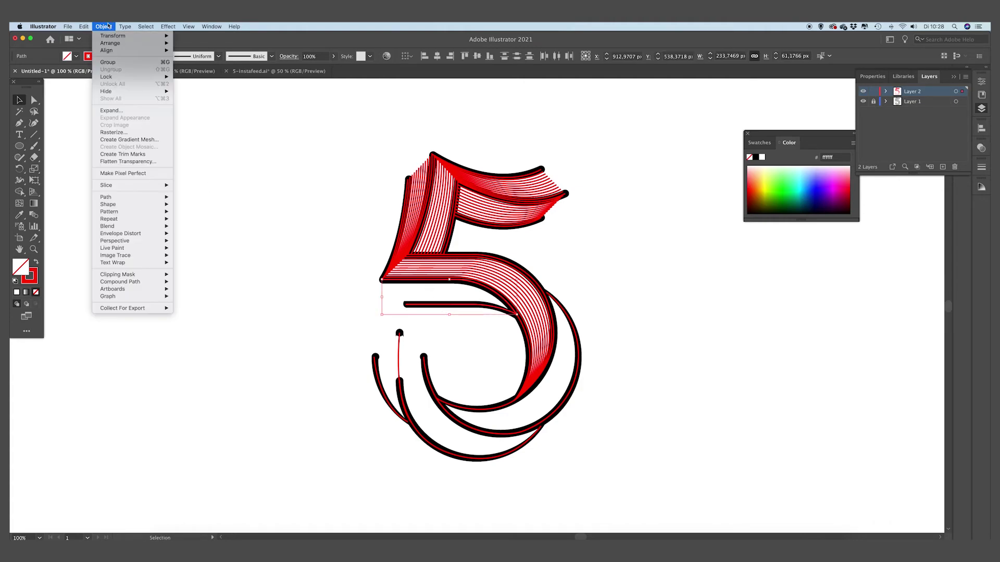
mouse_move(135, 226)
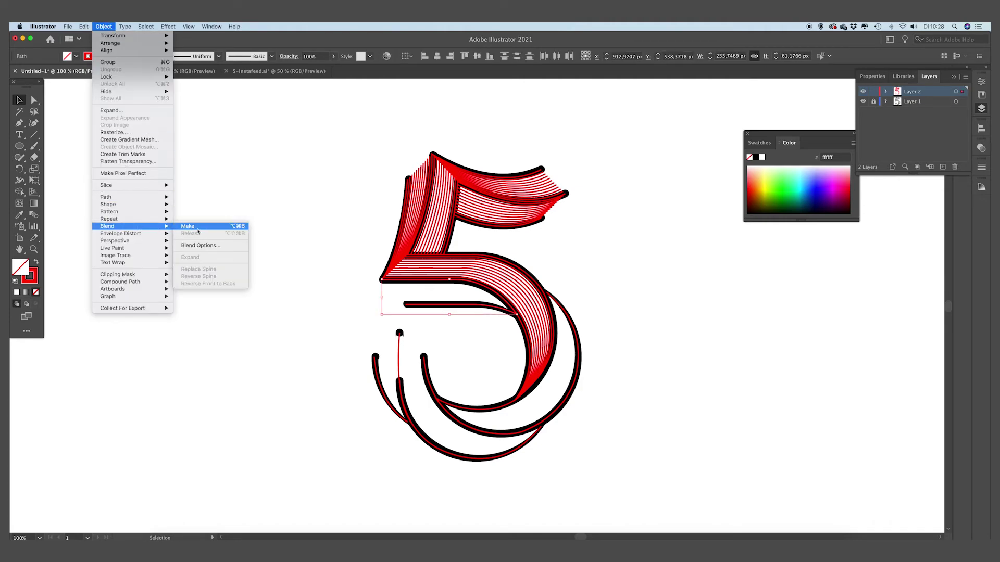
left_click(204, 227)
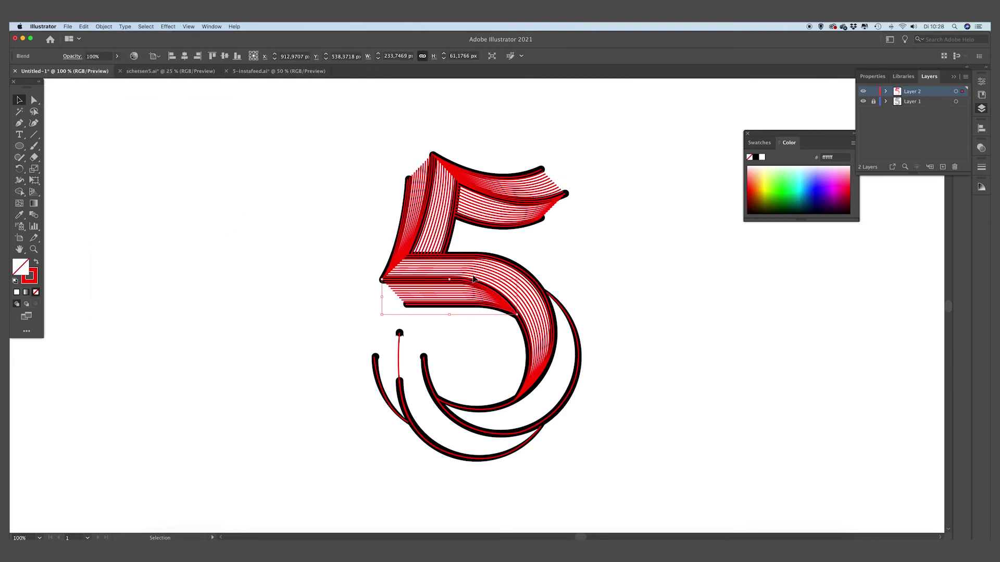
Blend the outer arc on the right with the inner curve running around the bottom of the bowl.
left_click(577, 298)
left_click(573, 325)
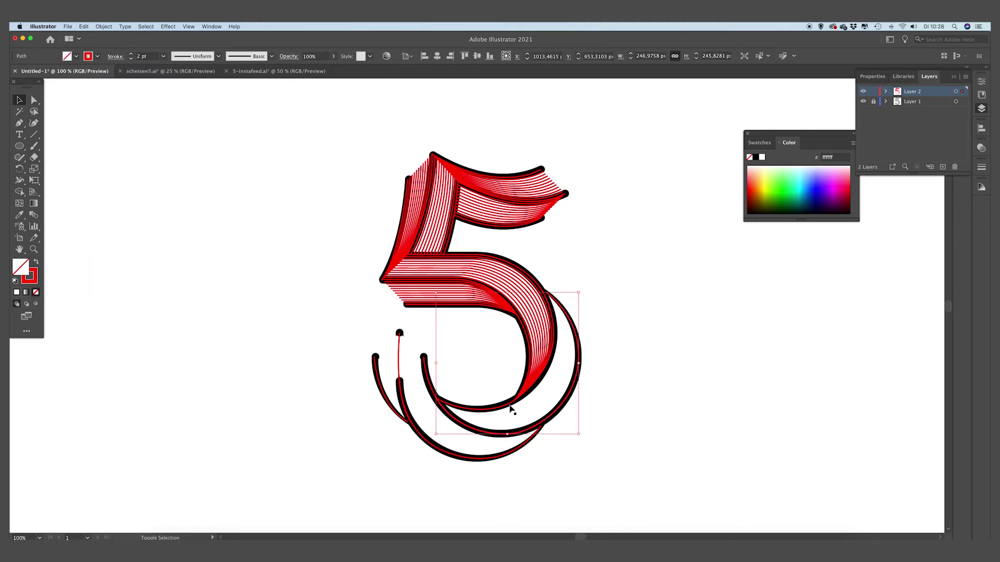
left_click(104, 26)
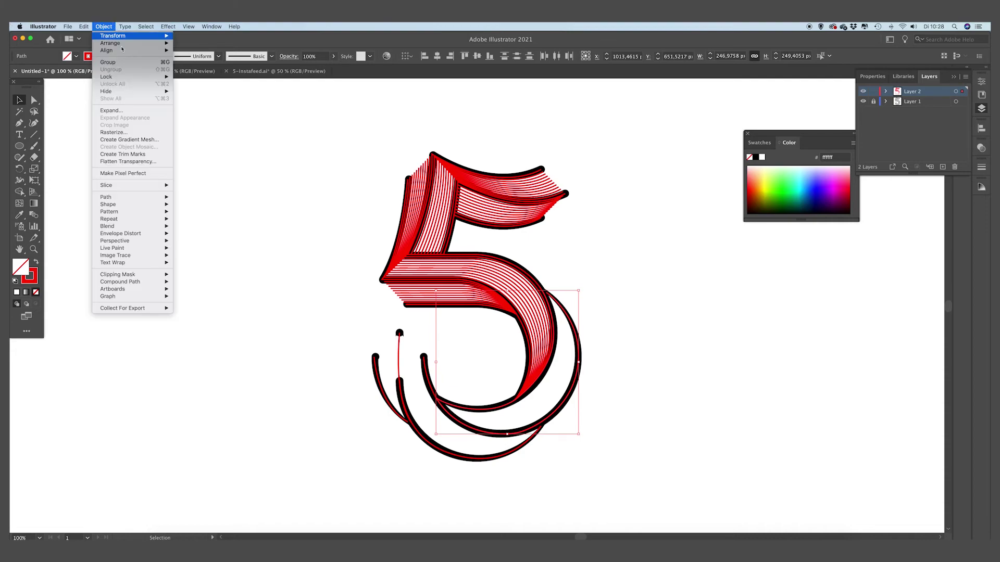
mouse_move(135, 226)
left_click(213, 227)
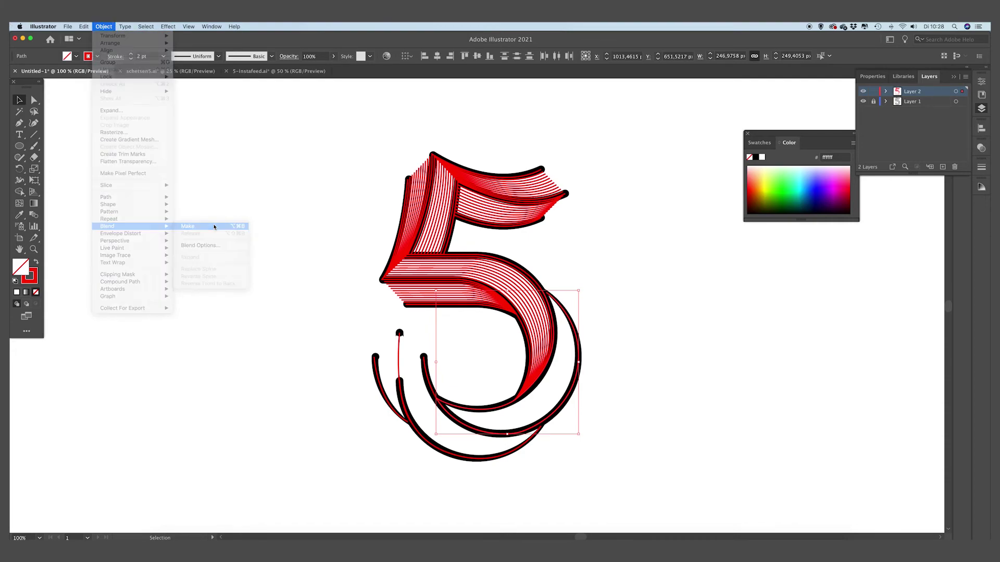
Blend the bottommost arc with the lower part of the outer arc that ends at the inner left dot.
left_click(440, 454)
left_click(104, 26)
mouse_move(135, 226)
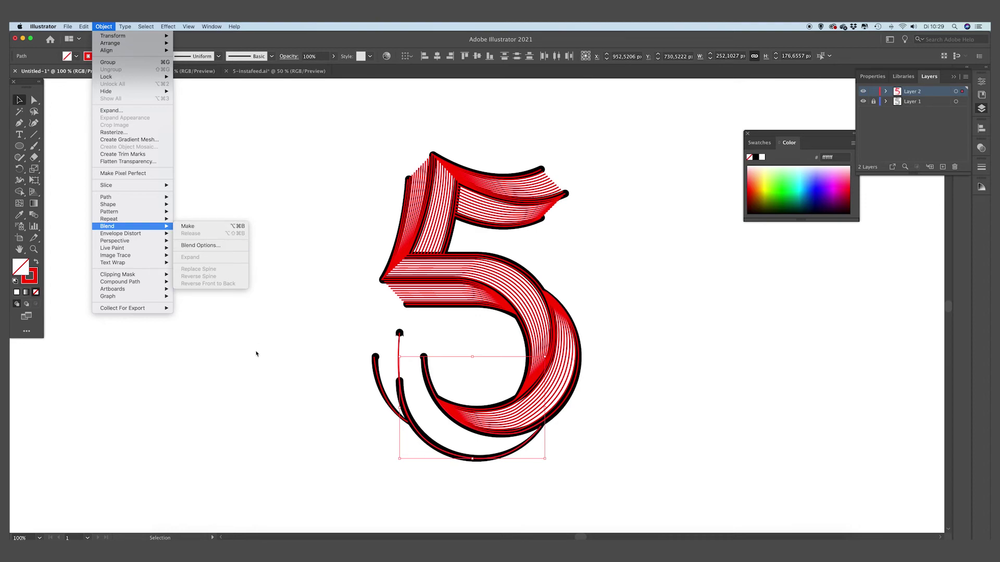
left_click(337, 375)
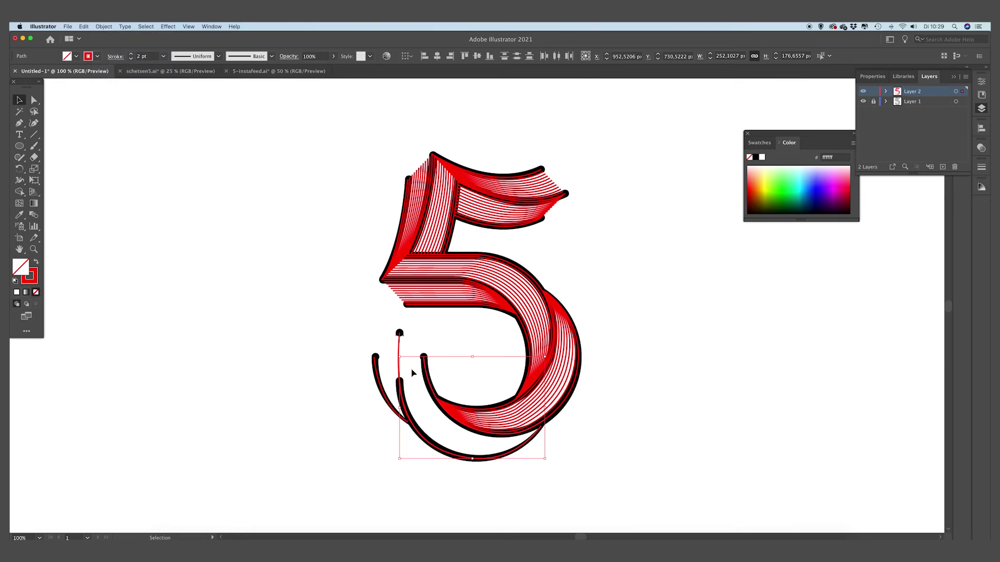
key("super+alt+b")
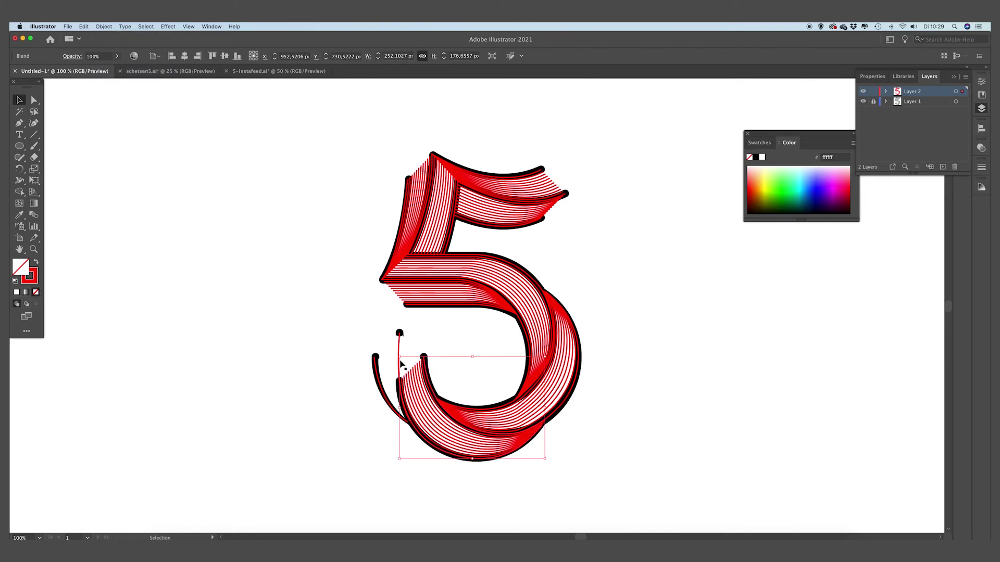
Blend the outer left arc of the bottom hook with the short vertical path at its inner dot, and deselect.
left_click(400, 346)
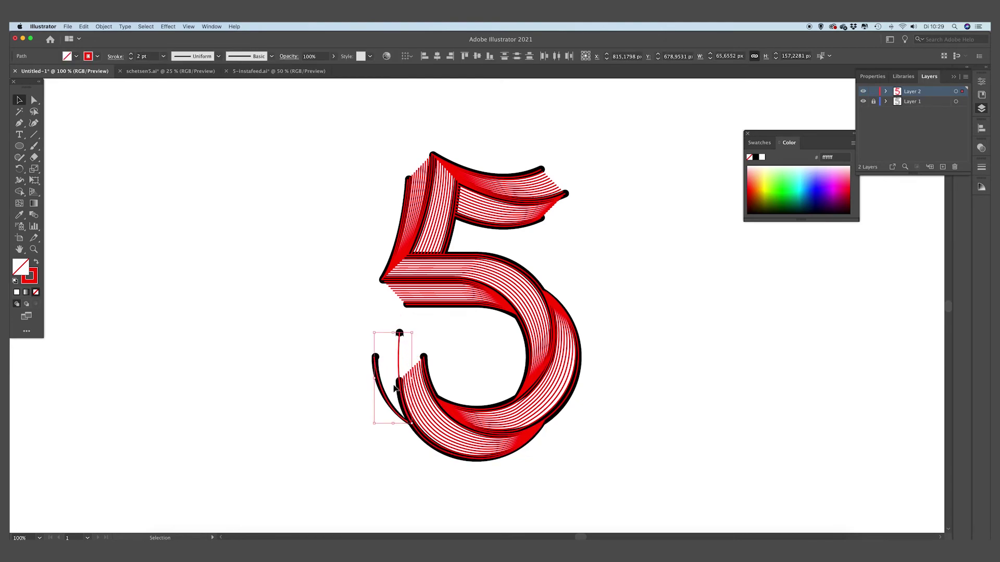
key("super+alt+b")
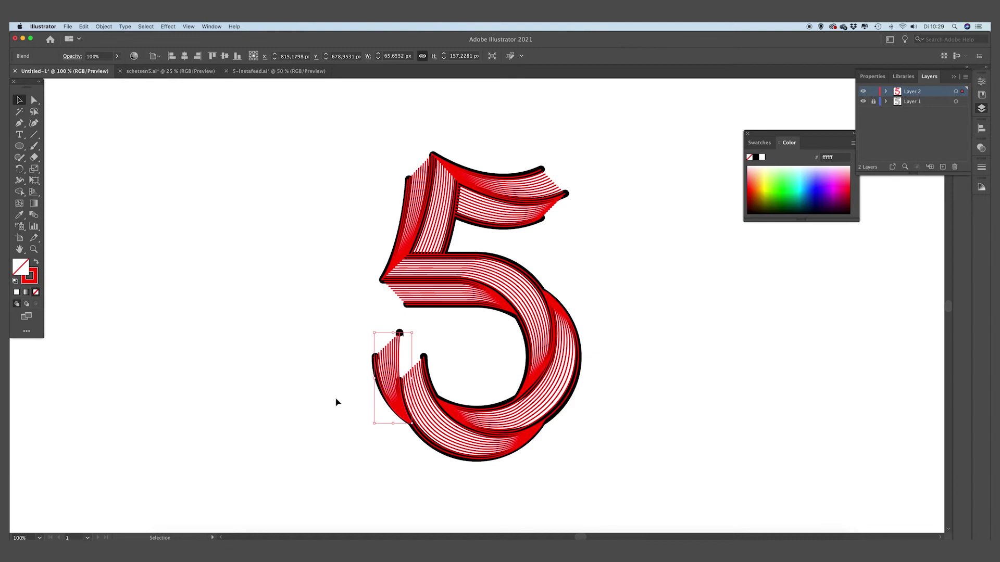
left_click(336, 401)
Extend the bottommost arc by moving its left end anchor straight up to the top dot of the hook.
left_click(34, 100)
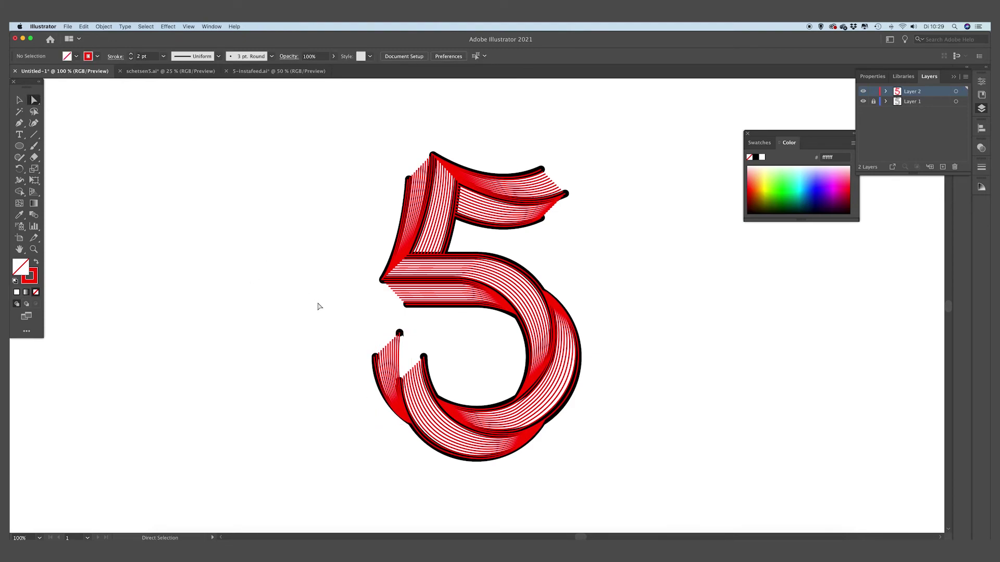
key("super+plus")
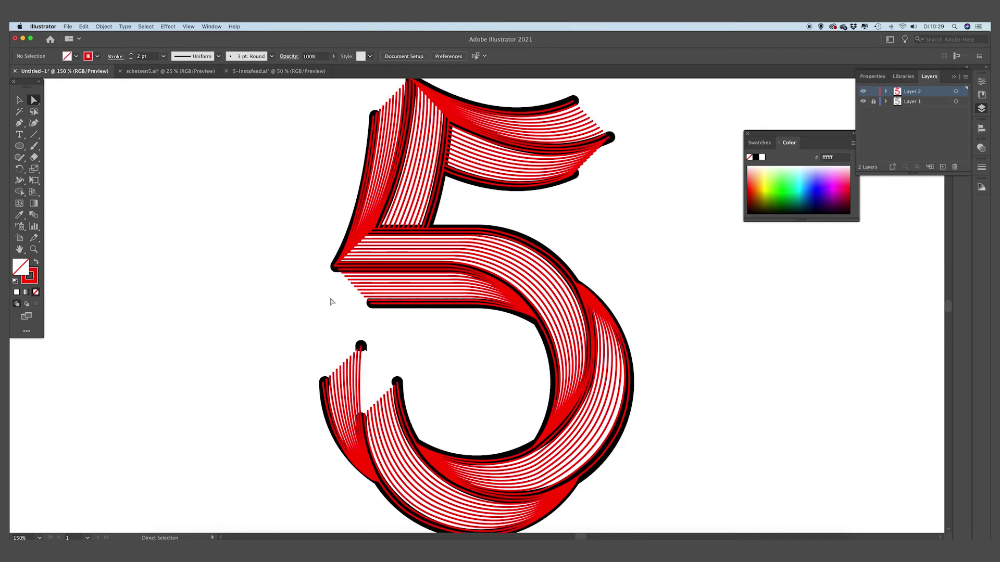
left_click(362, 419)
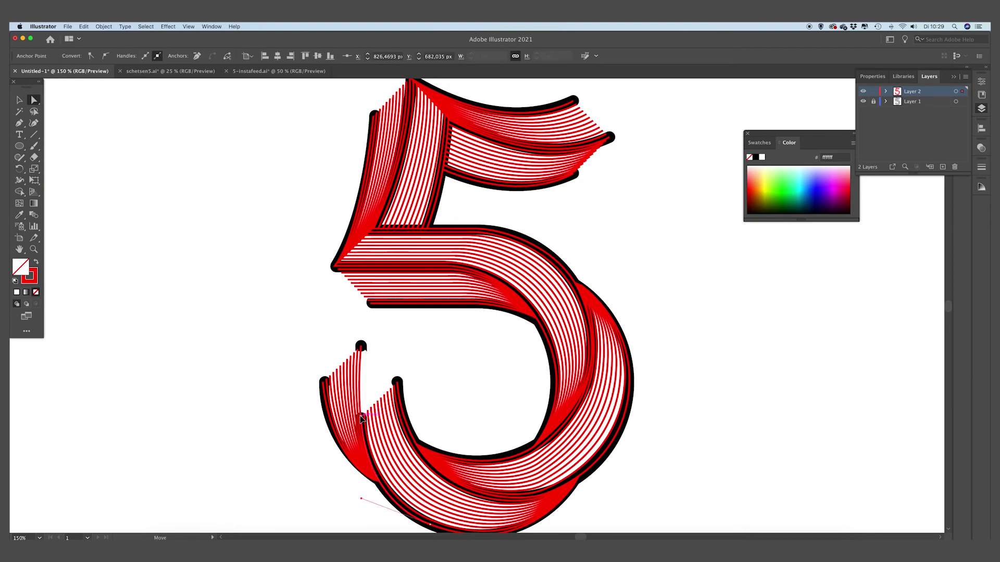
left_click_drag(362, 419, 361, 349)
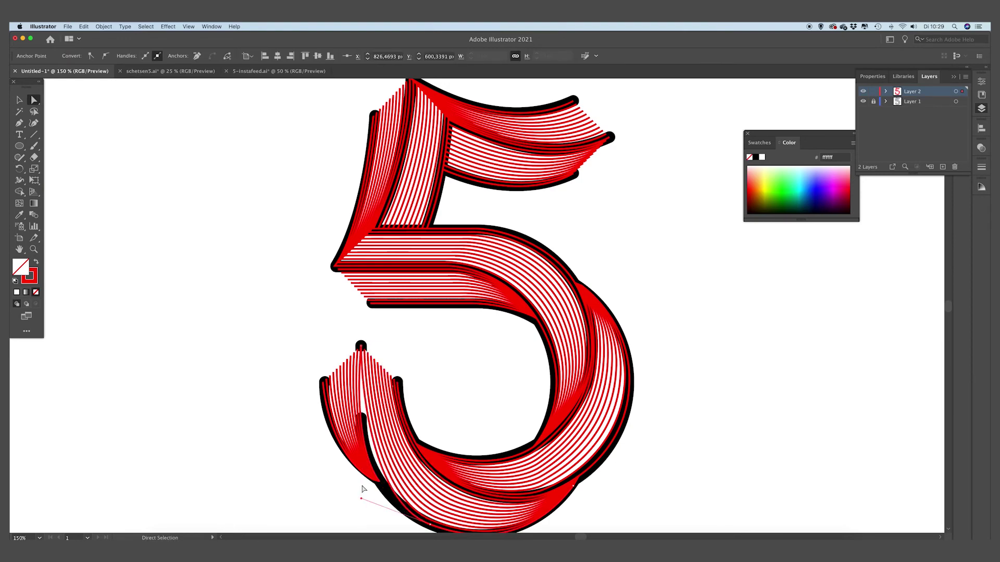
Adjust the bottommost arc's lower anchor and its left handle so the curve follows the black outline, and deselect.
left_click_drag(360, 502, 339, 504)
scroll(343, 487, "down", 1)
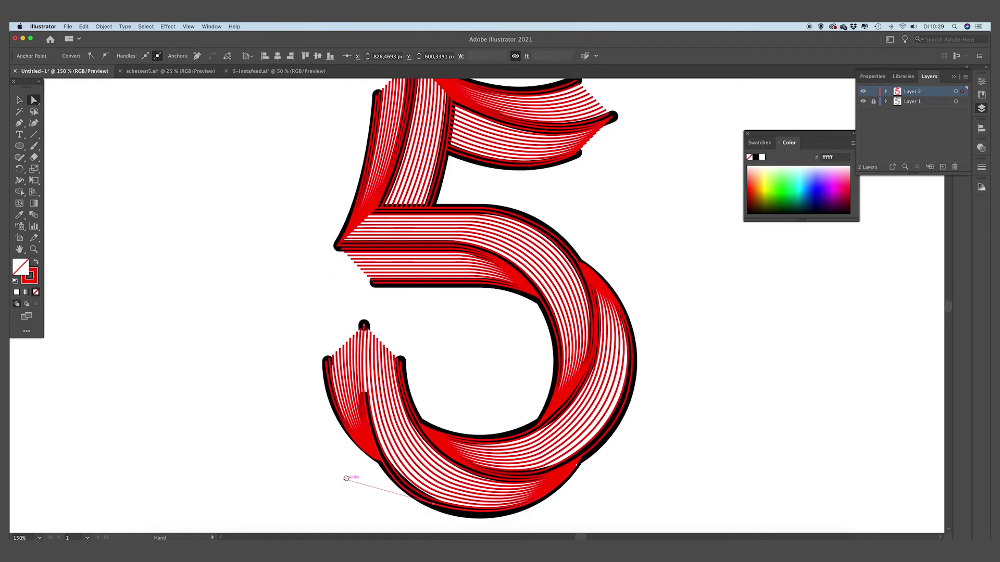
left_click_drag(432, 503, 440, 507)
mouse_move(352, 484)
left_mouse_down()
mouse_move(339, 477)
mouse_move(344, 484)
left_mouse_up()
left_click(352, 473)
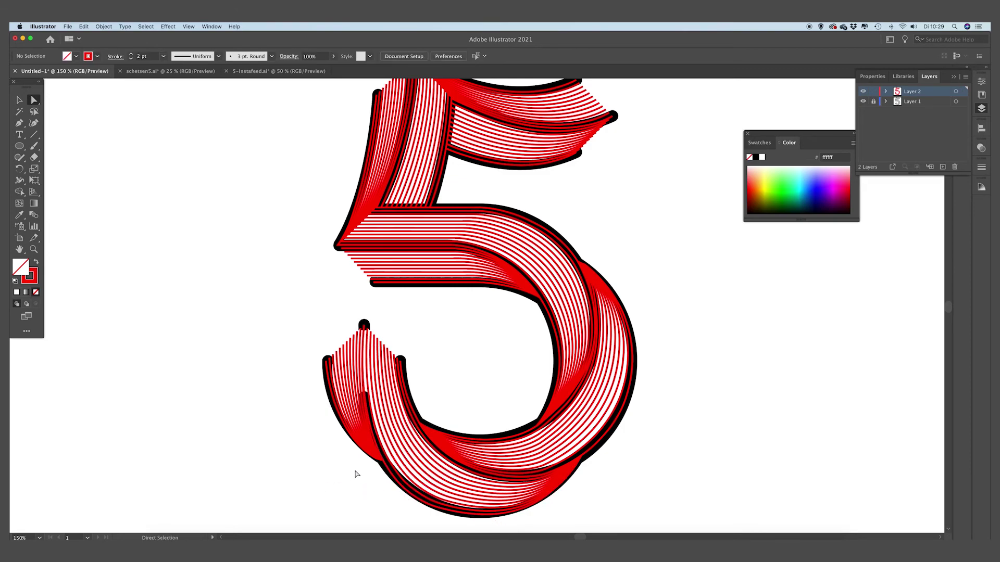
left_click(405, 489)
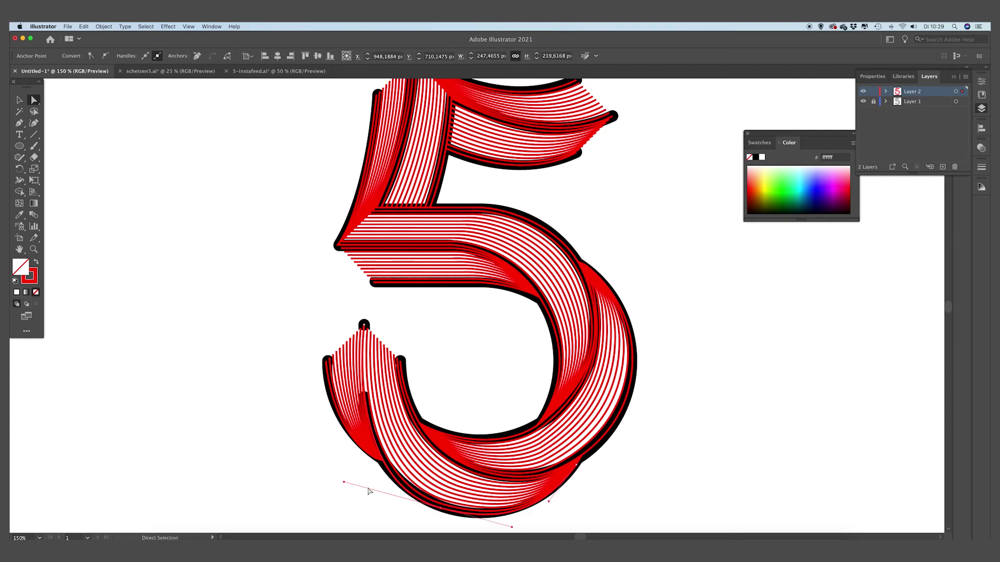
left_click_drag(341, 484, 343, 476)
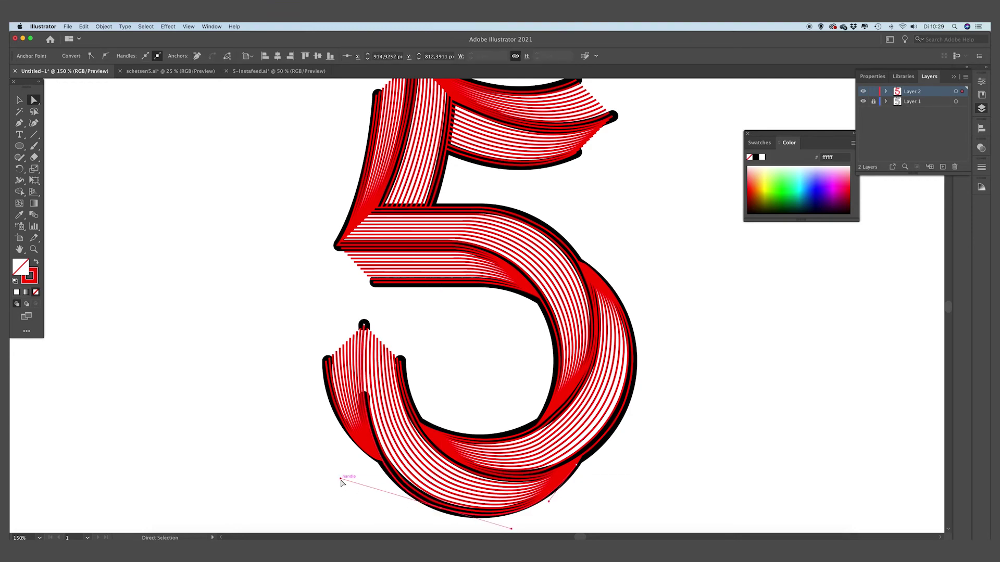
left_click(324, 491)
Hide Layer 1 so that only the blended ribbon artwork on Layer 2 is shown.
key("super+1")
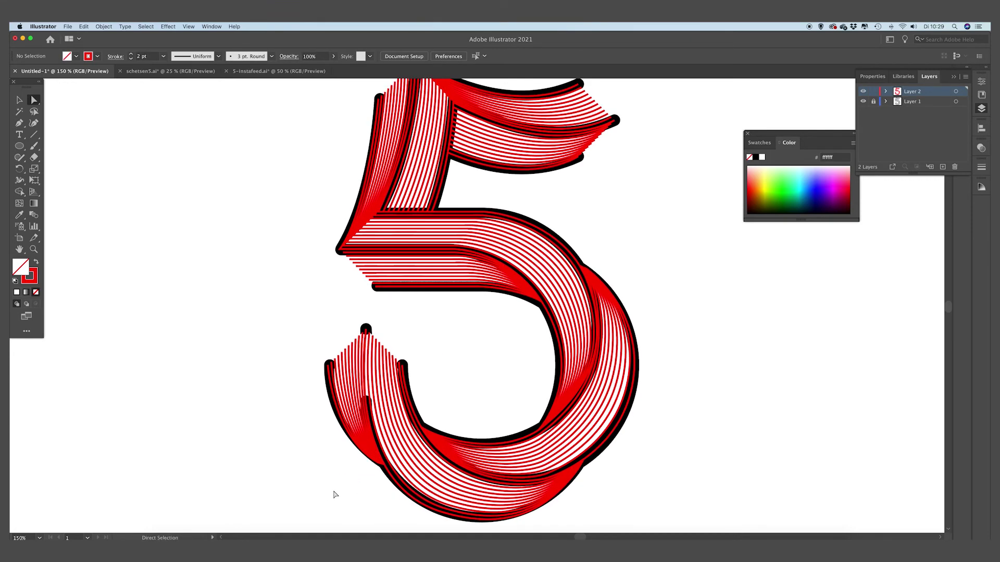
key("super+minus")
scroll(344, 448, "up", 1)
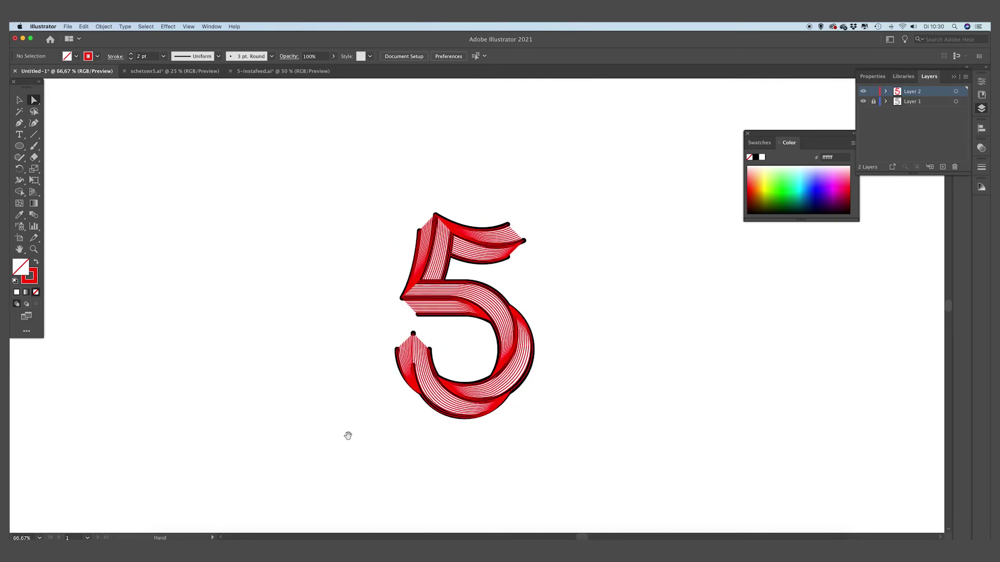
left_click(863, 102)
key("super+plus")
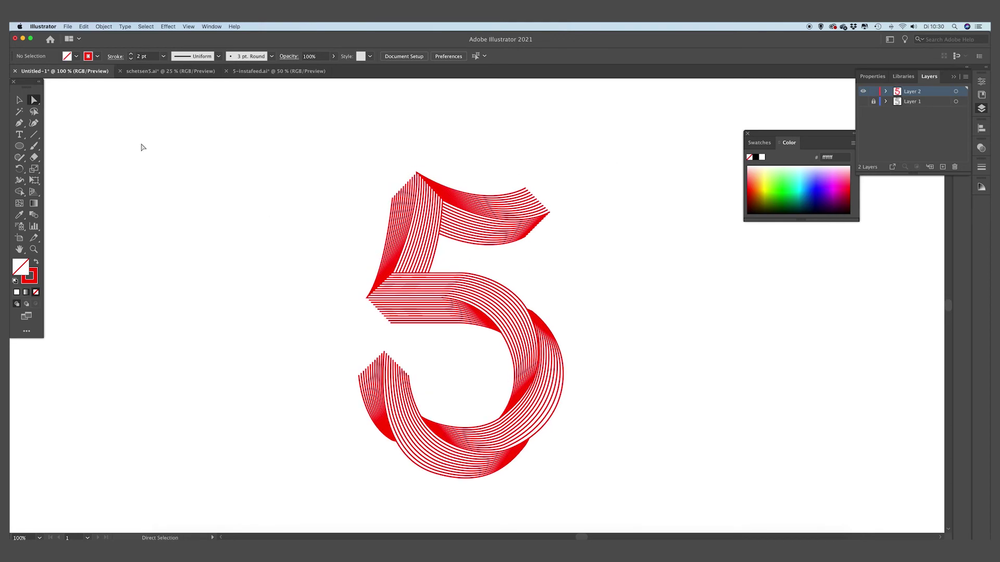
Select all blends of the 5, set their stroke colour to black (000000), and deselect.
left_click(19, 100)
left_click_drag(305, 449, 645, 187)
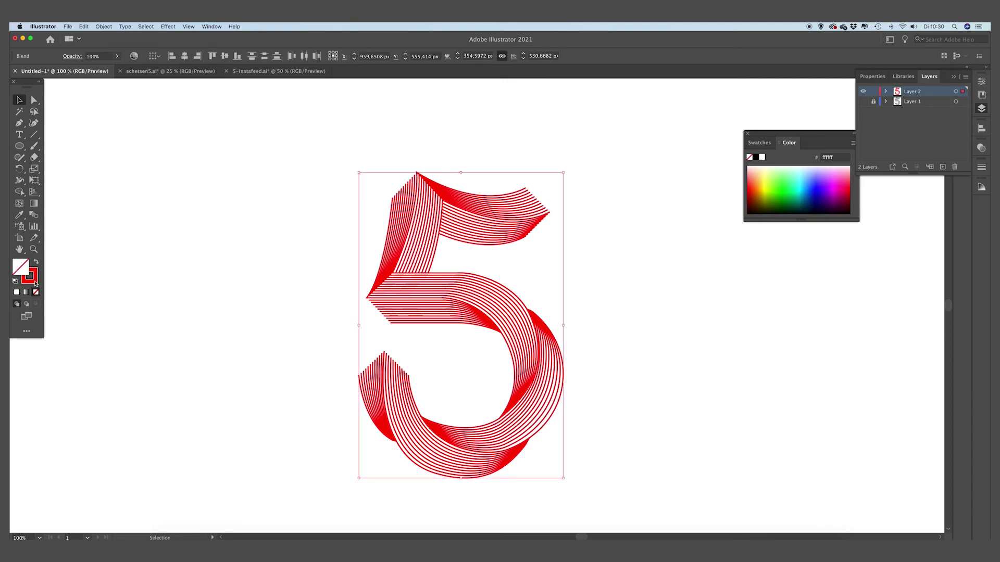
double_click(29, 276)
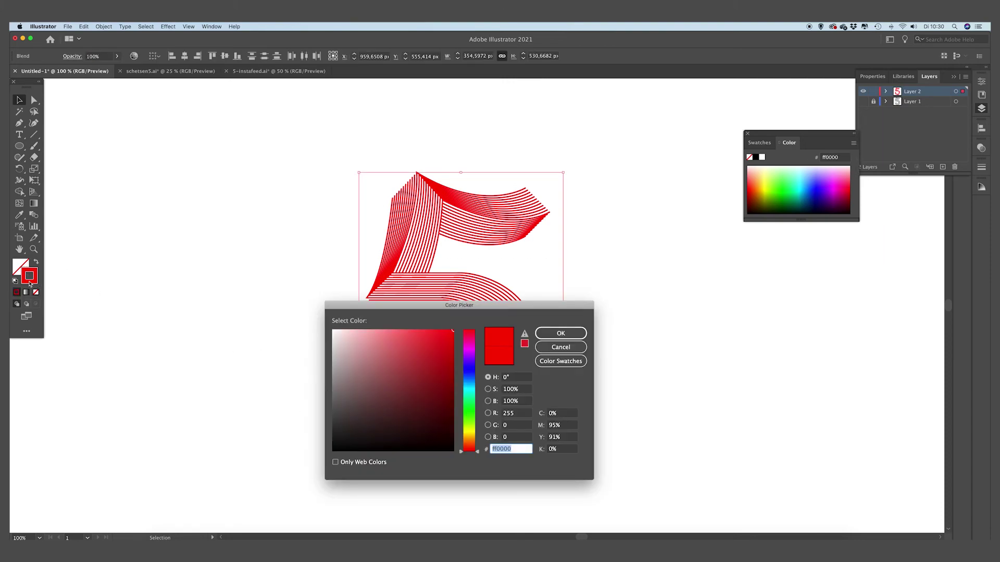
left_click_drag(342, 427, 330, 452)
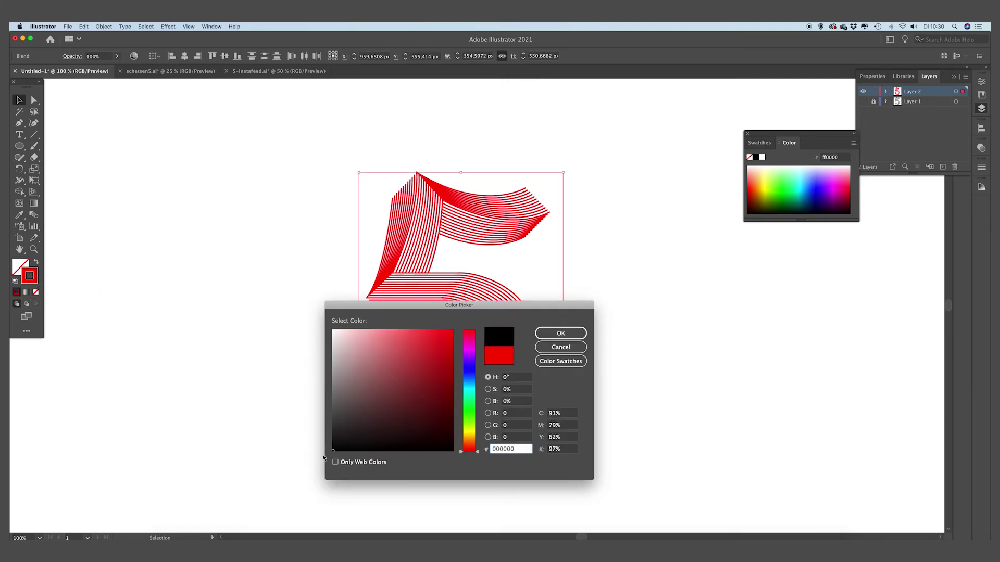
left_click(572, 337)
left_click(663, 330)
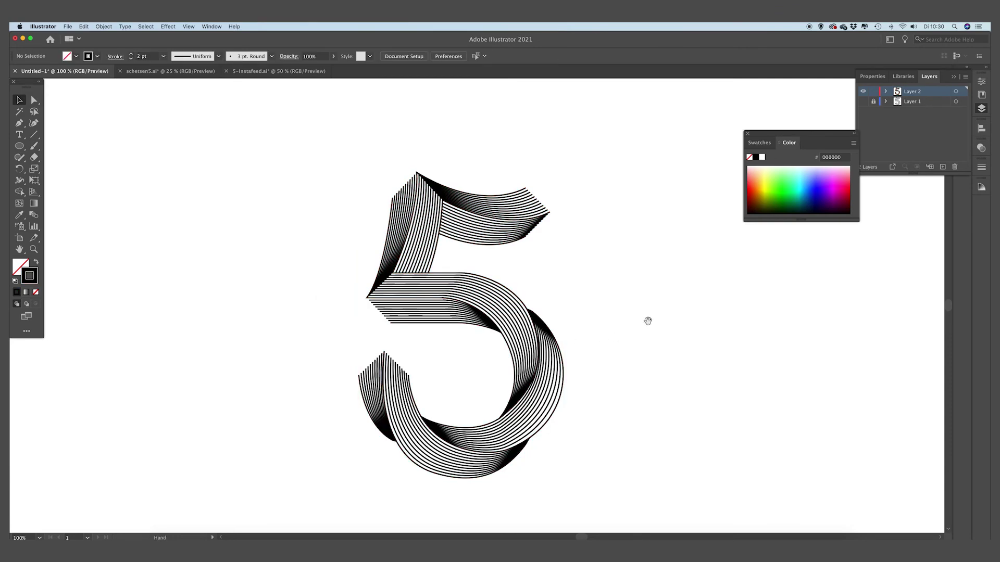
left_click_drag(649, 322, 667, 323)
Switch to the 5-instafeed.ai document and examine the white shape masking the end of the upper bar.
left_click(258, 73)
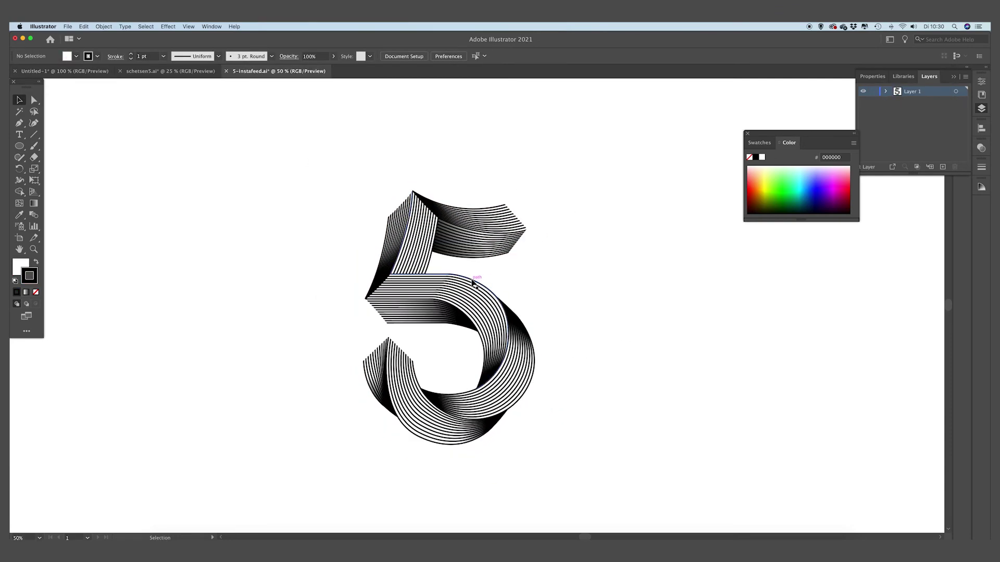
left_click(523, 247)
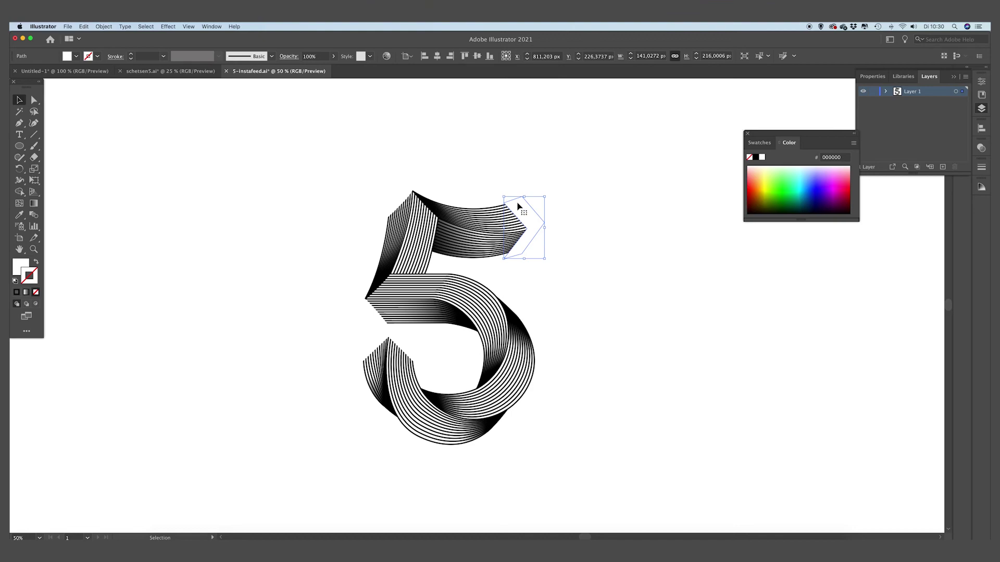
left_click(545, 251)
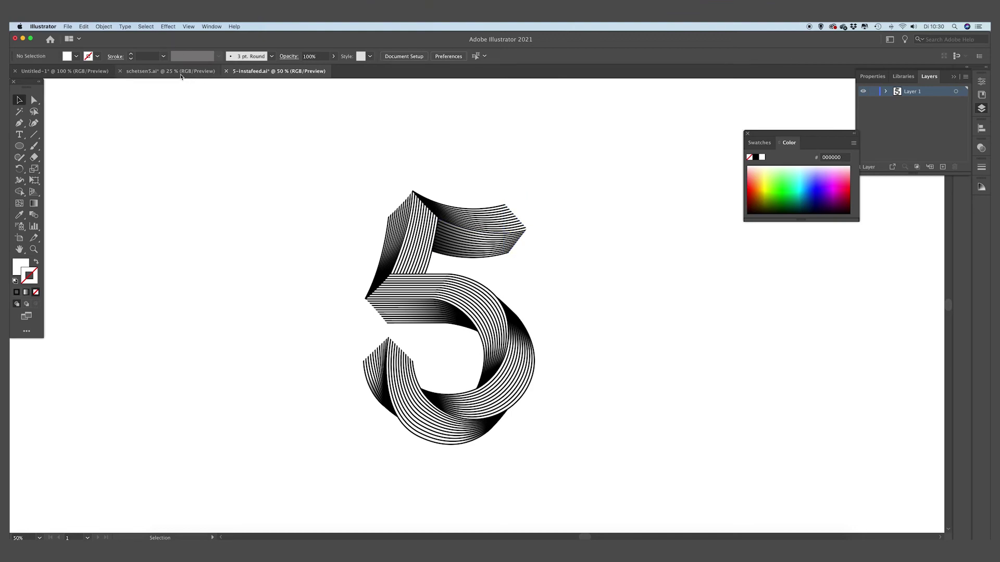
Move the gradient shape off the upper bar to inspect it, undo the move, and return to the Untitled-1 document.
left_click(452, 248)
left_click_drag(452, 248, 460, 165)
left_click(455, 183)
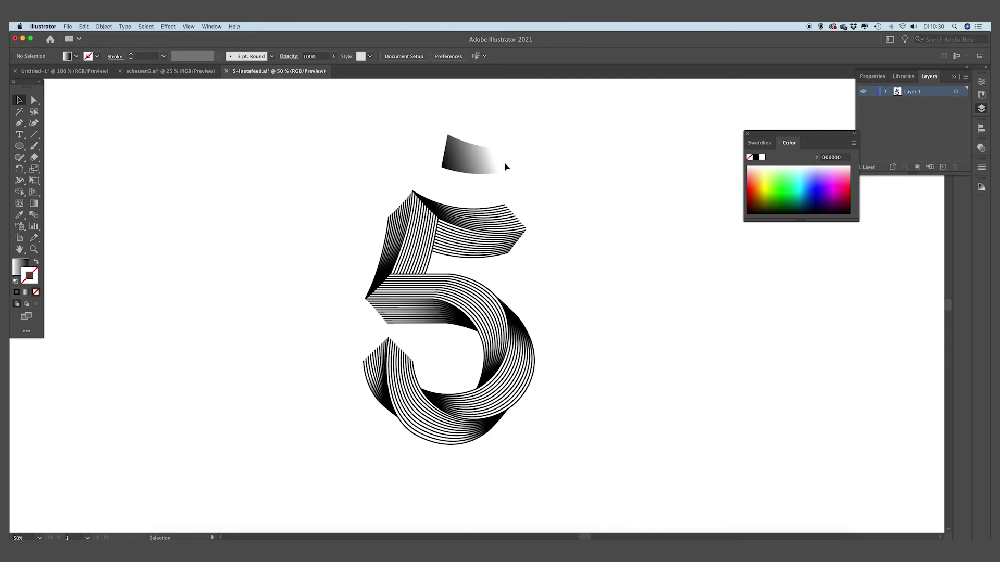
key("super+z")
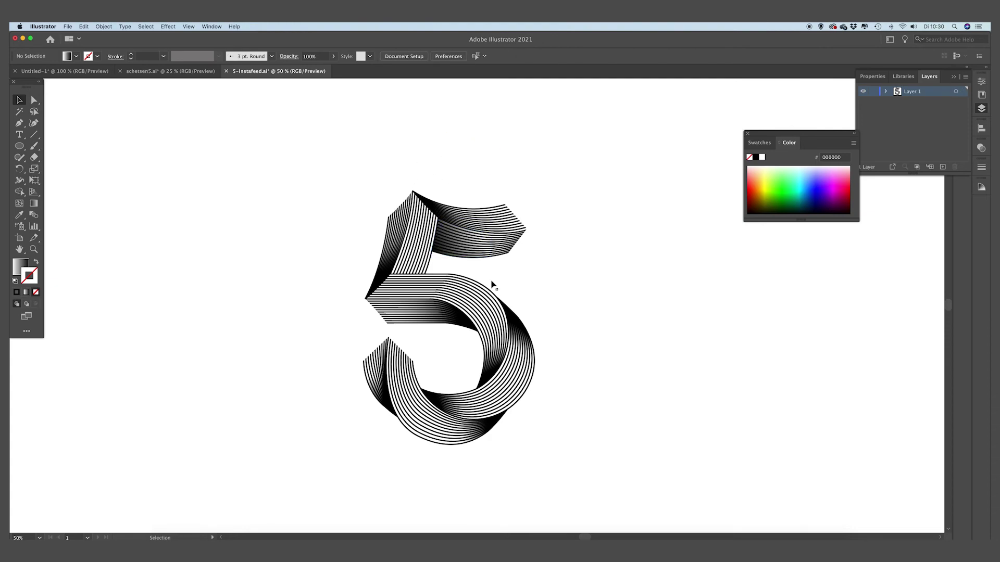
left_click(99, 71)
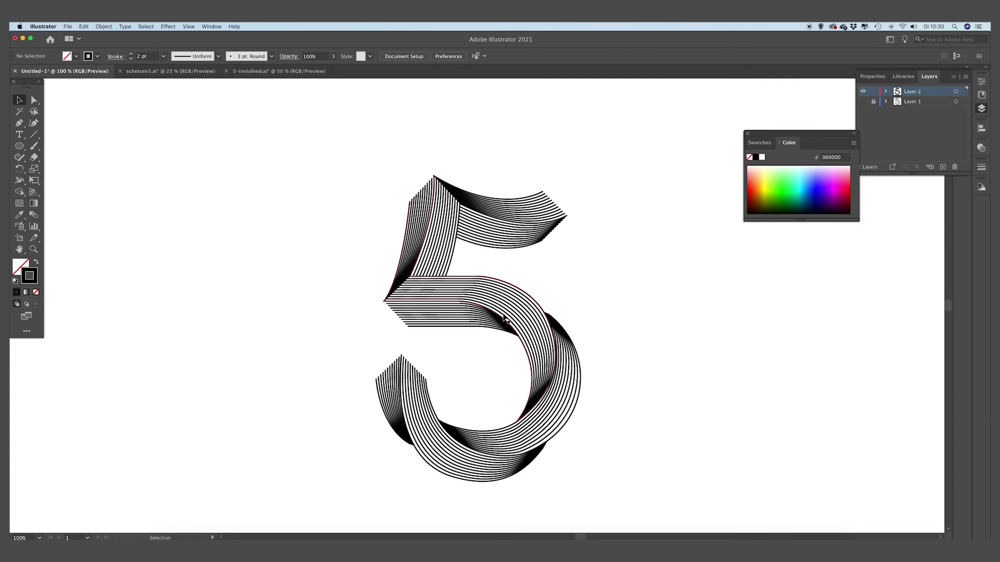